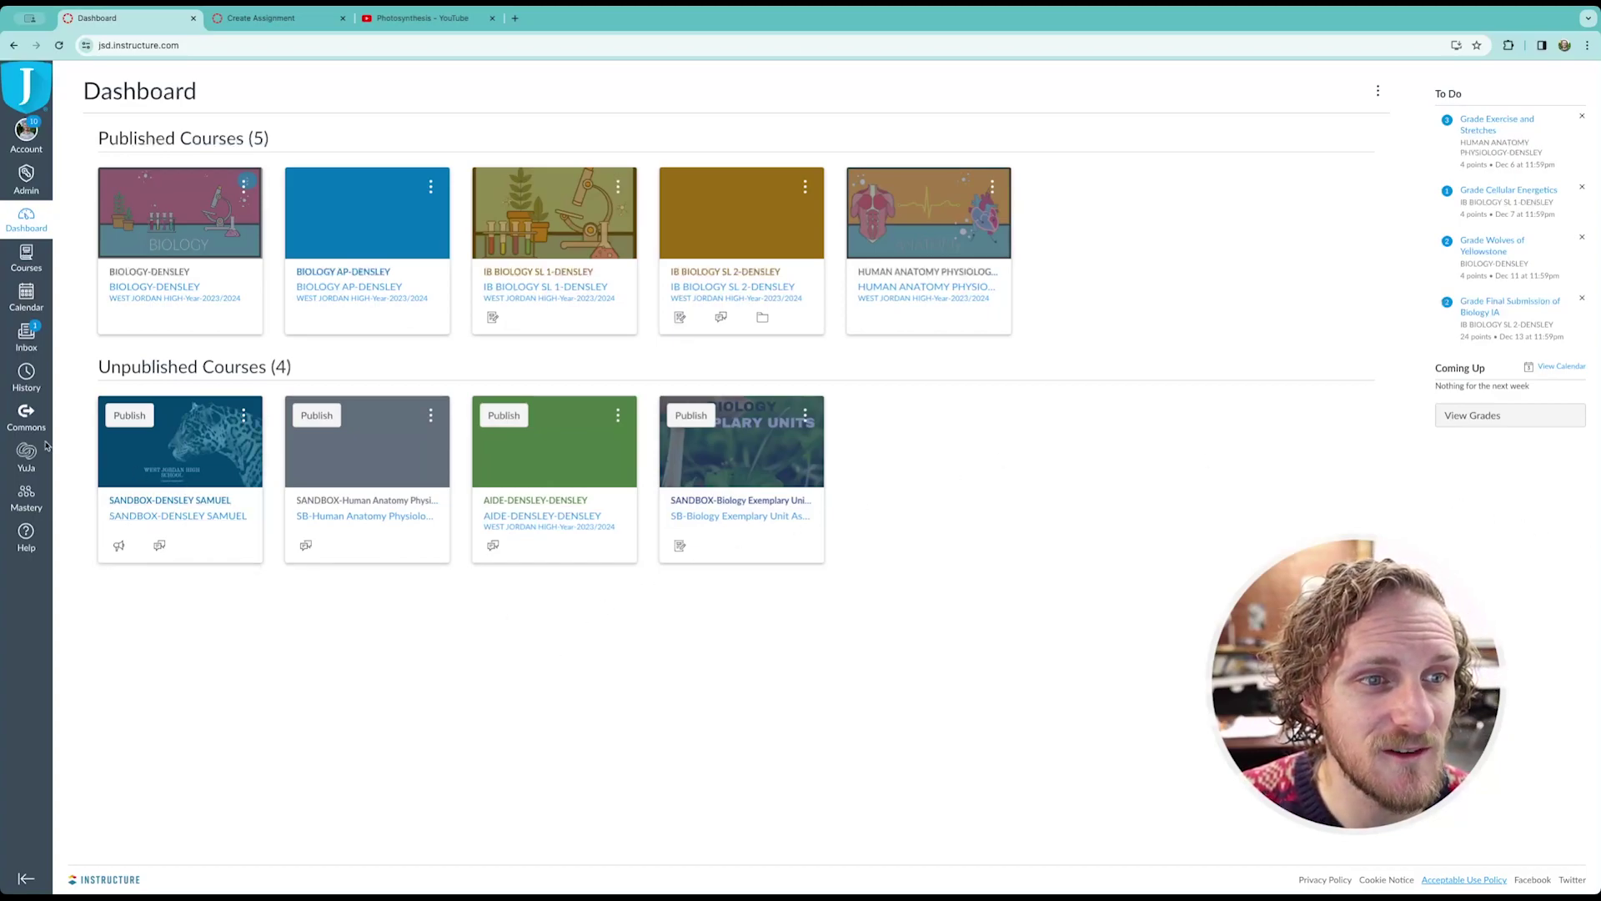
- Zoom in on Canvas and launch the YuJa Media Library from the left navigation bar
key(ctrl+plus)
key(ctrl+plus)
key(ctrl+plus)
key(ctrl+plus)
key(ctrl+plus)
key(ctrl+plus)
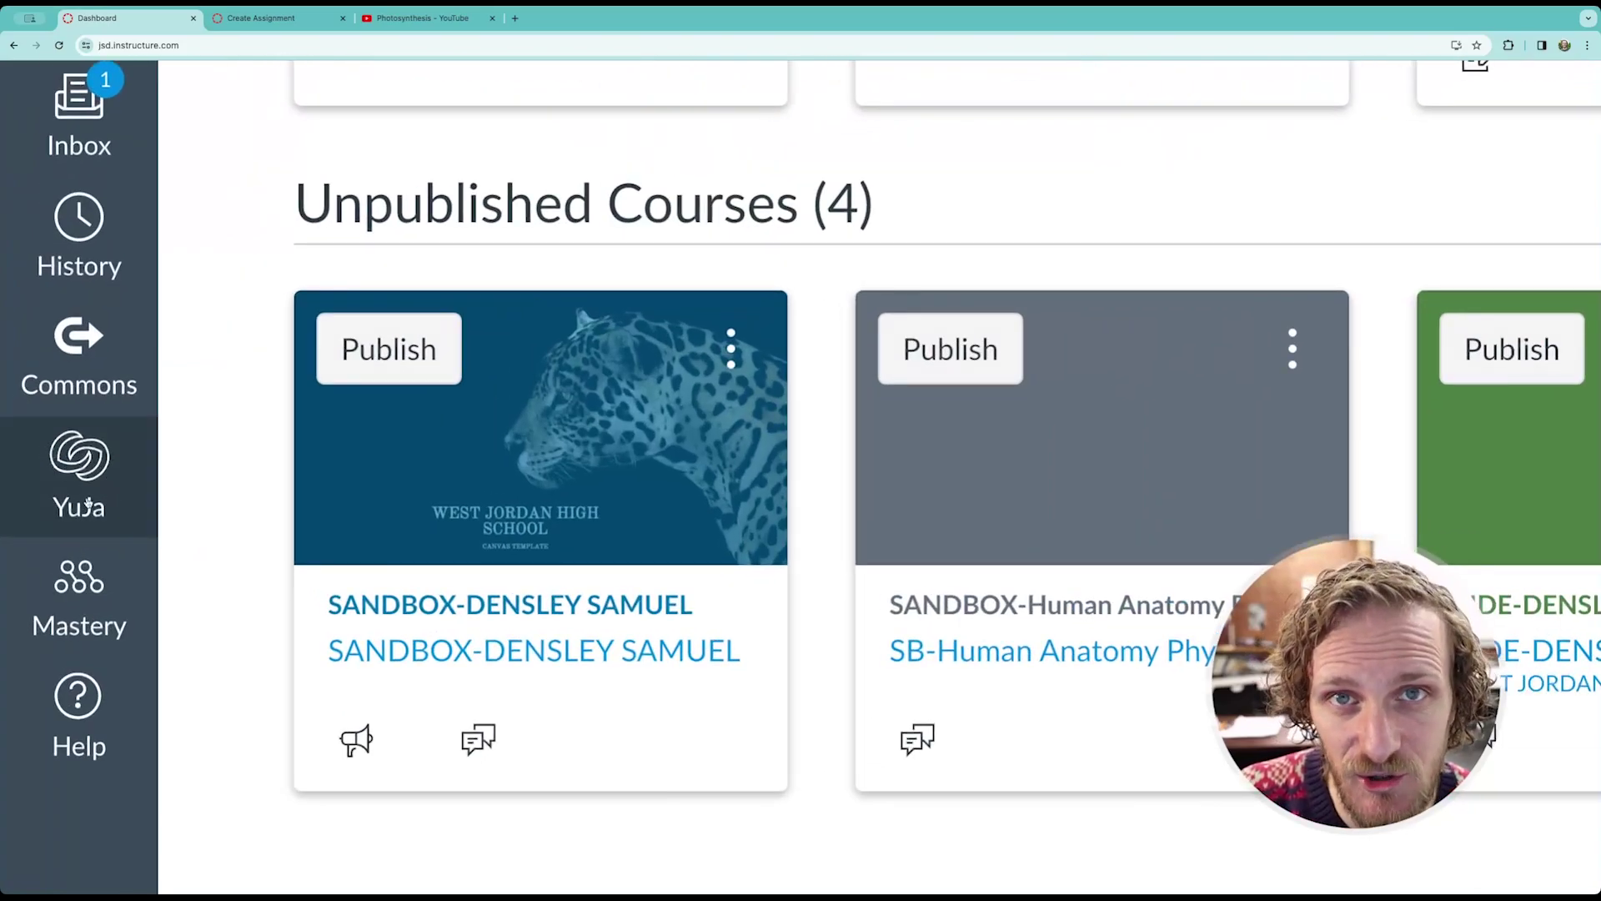
click(87, 503)
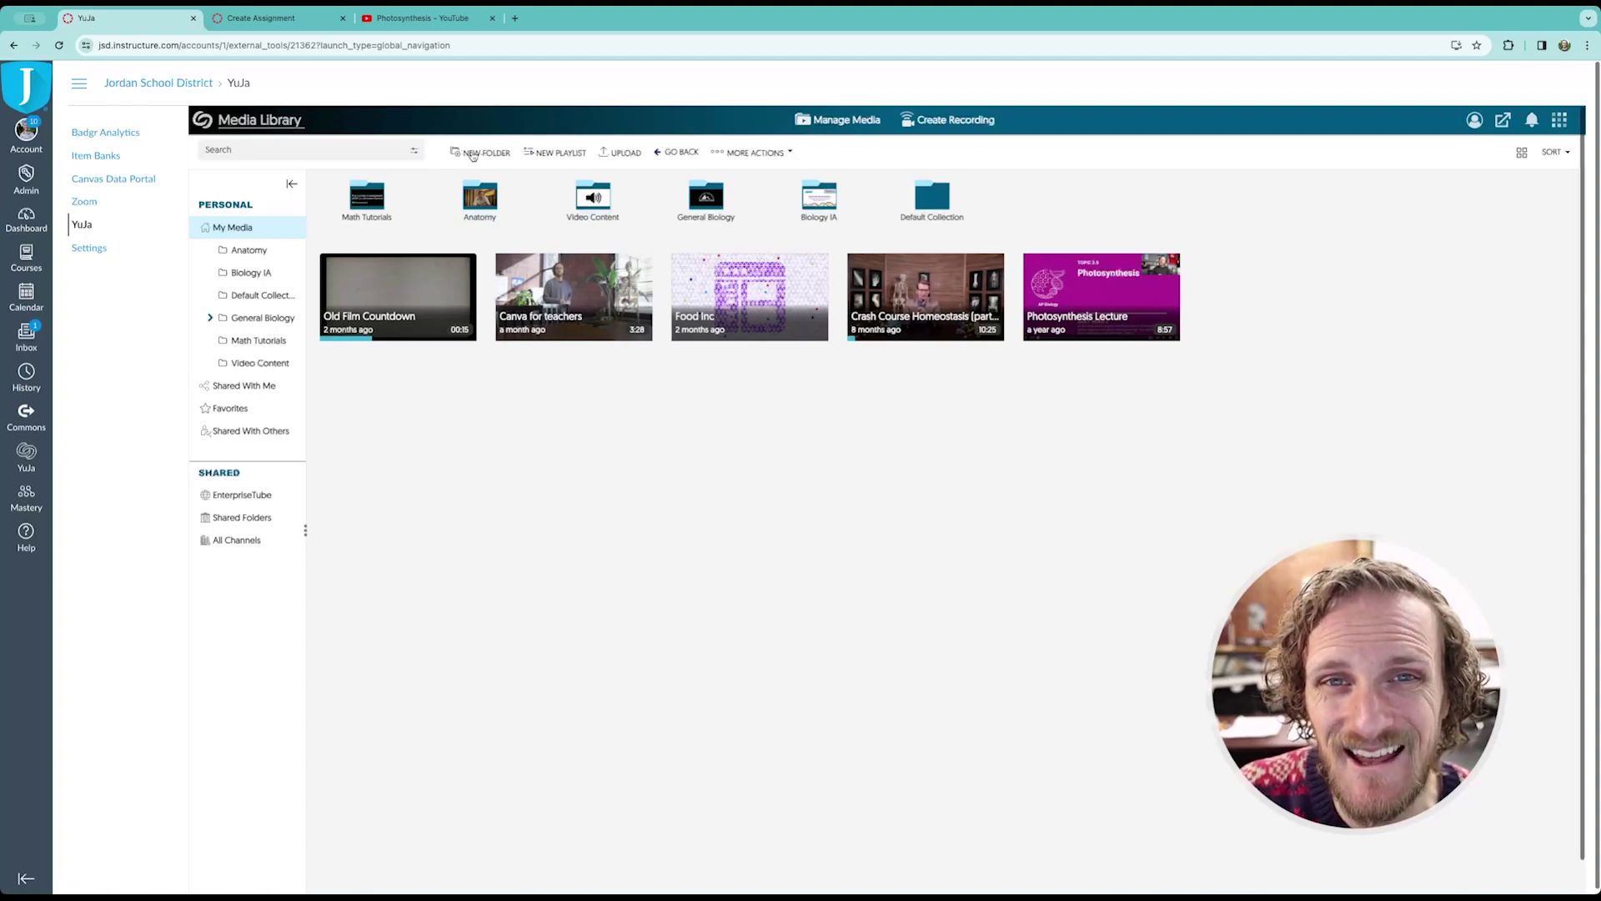
- Go into the General Biology folder and bring up the Add Media upload dialog
click(725, 205)
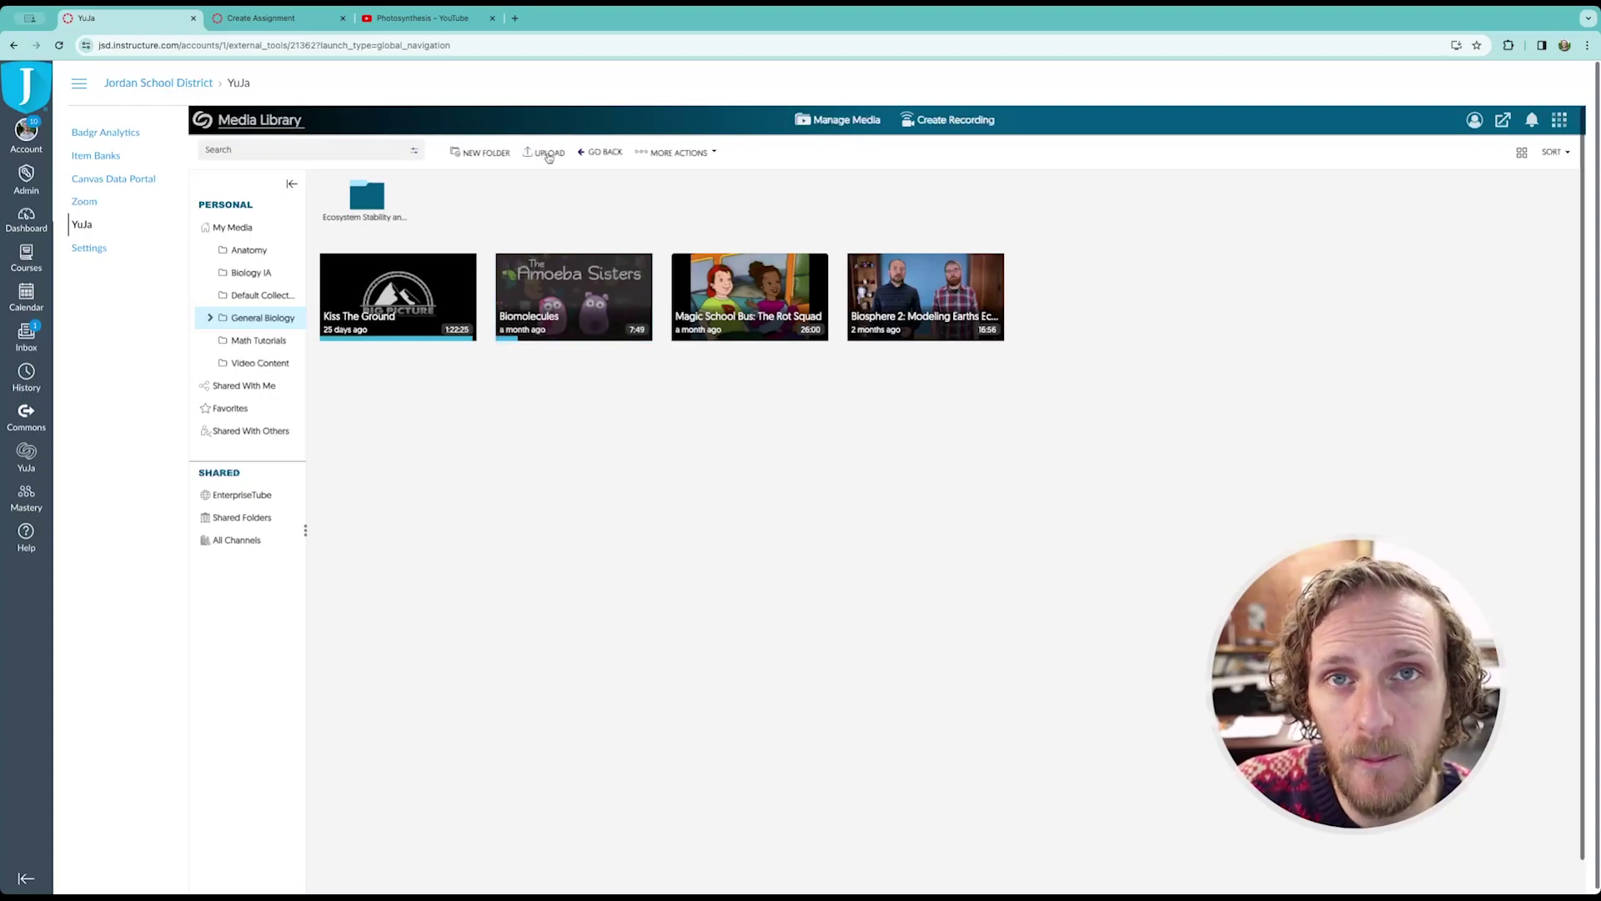
click(549, 154)
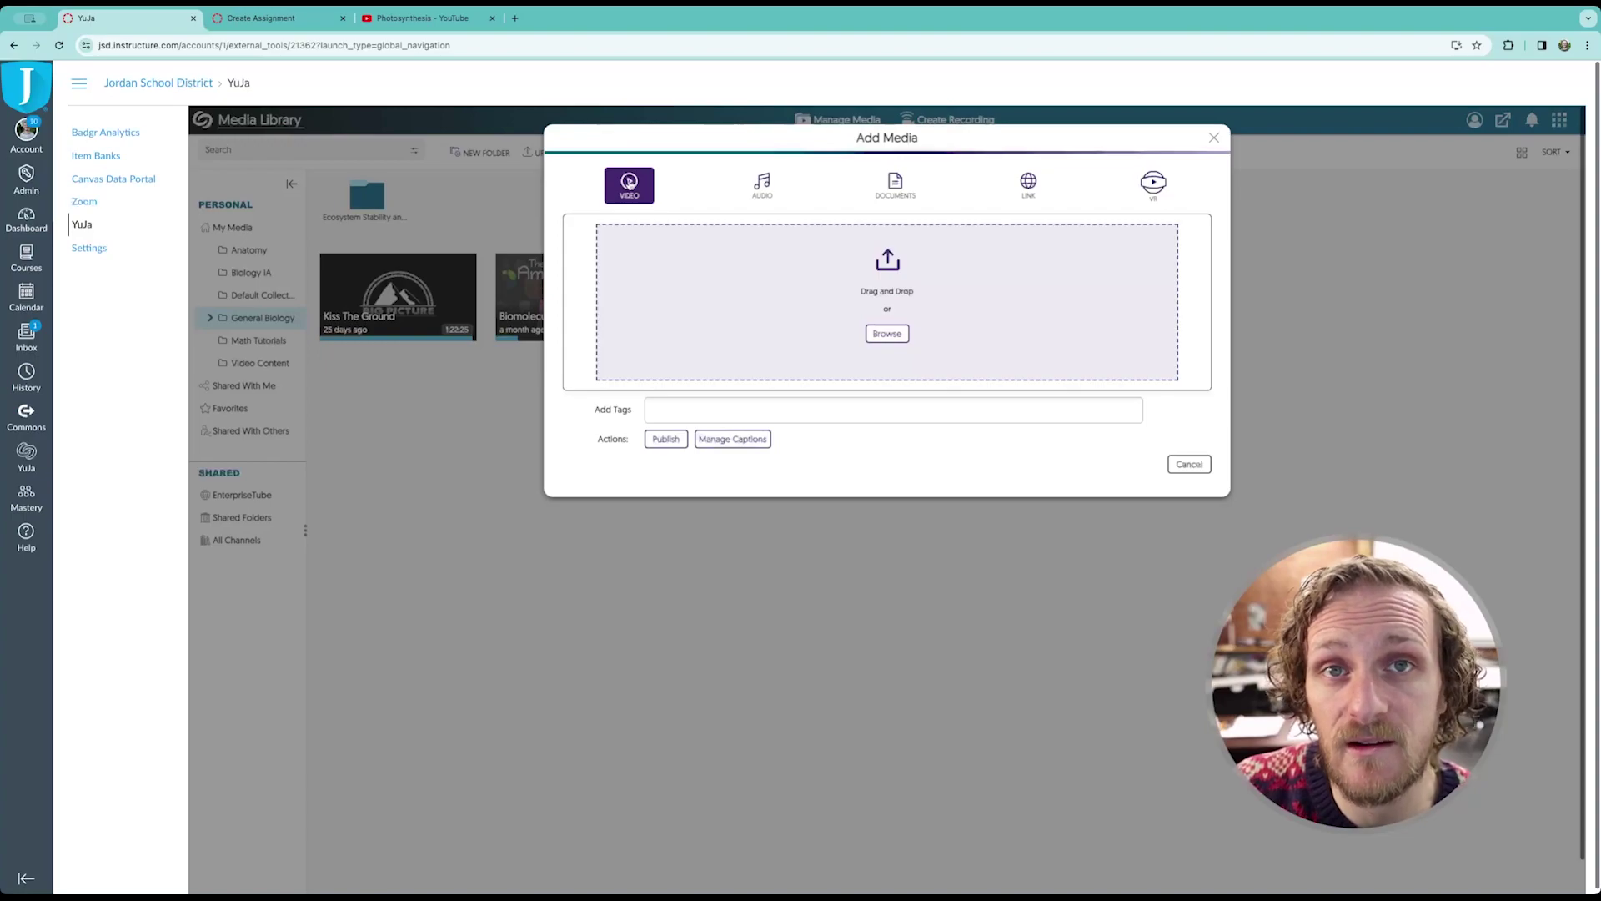
- Preview the Audio and Documents upload options, then pick YouTube under Link
click(764, 187)
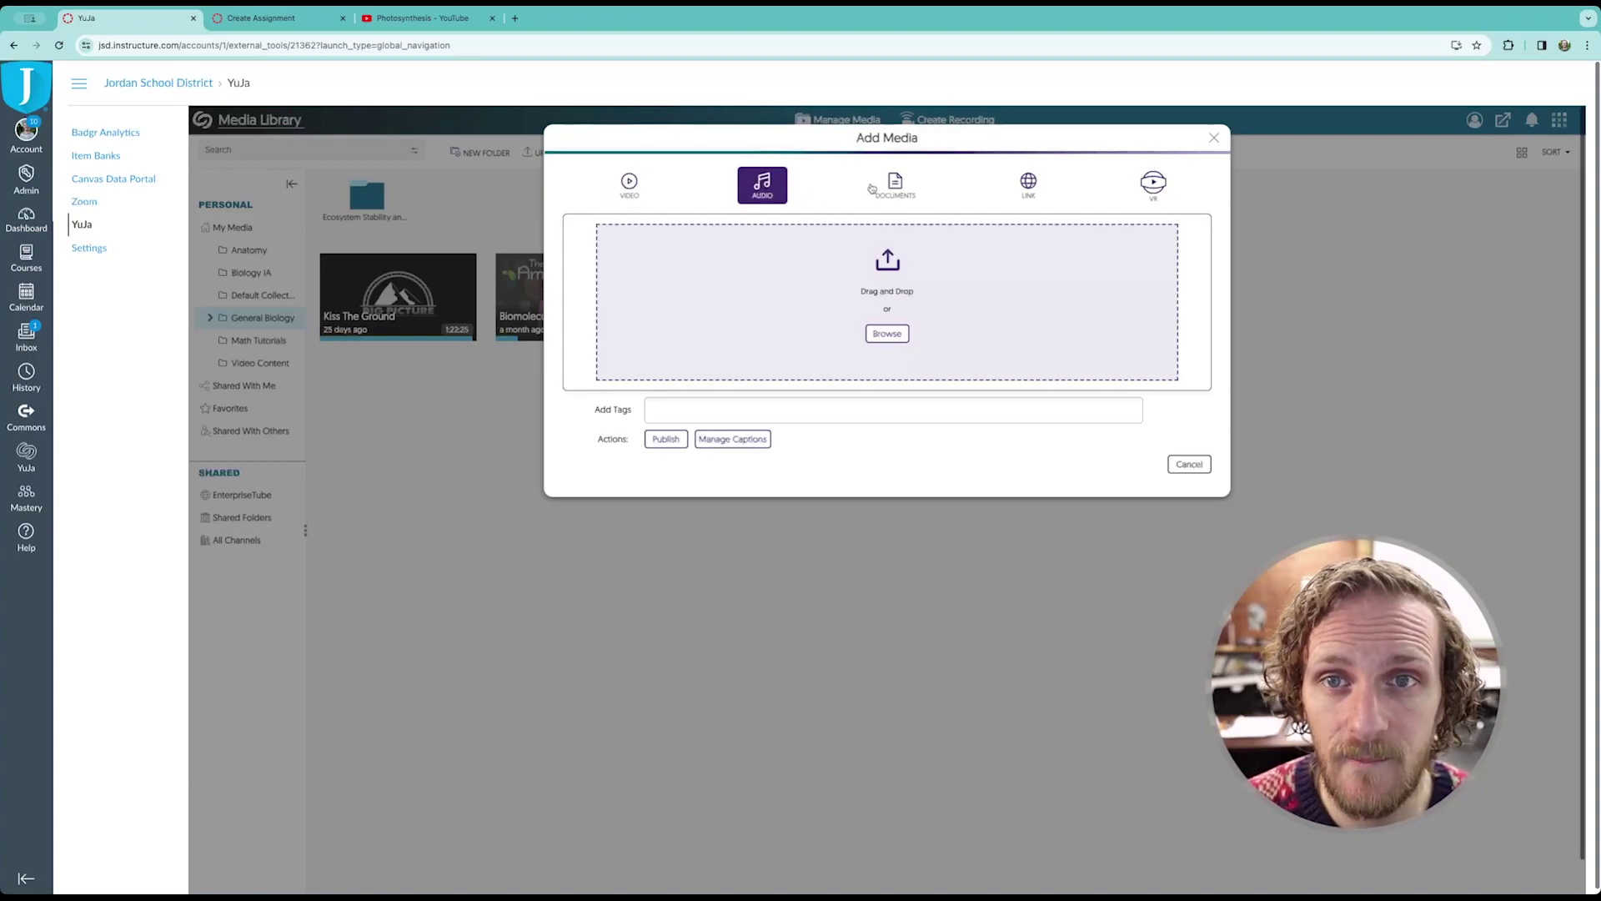
click(905, 188)
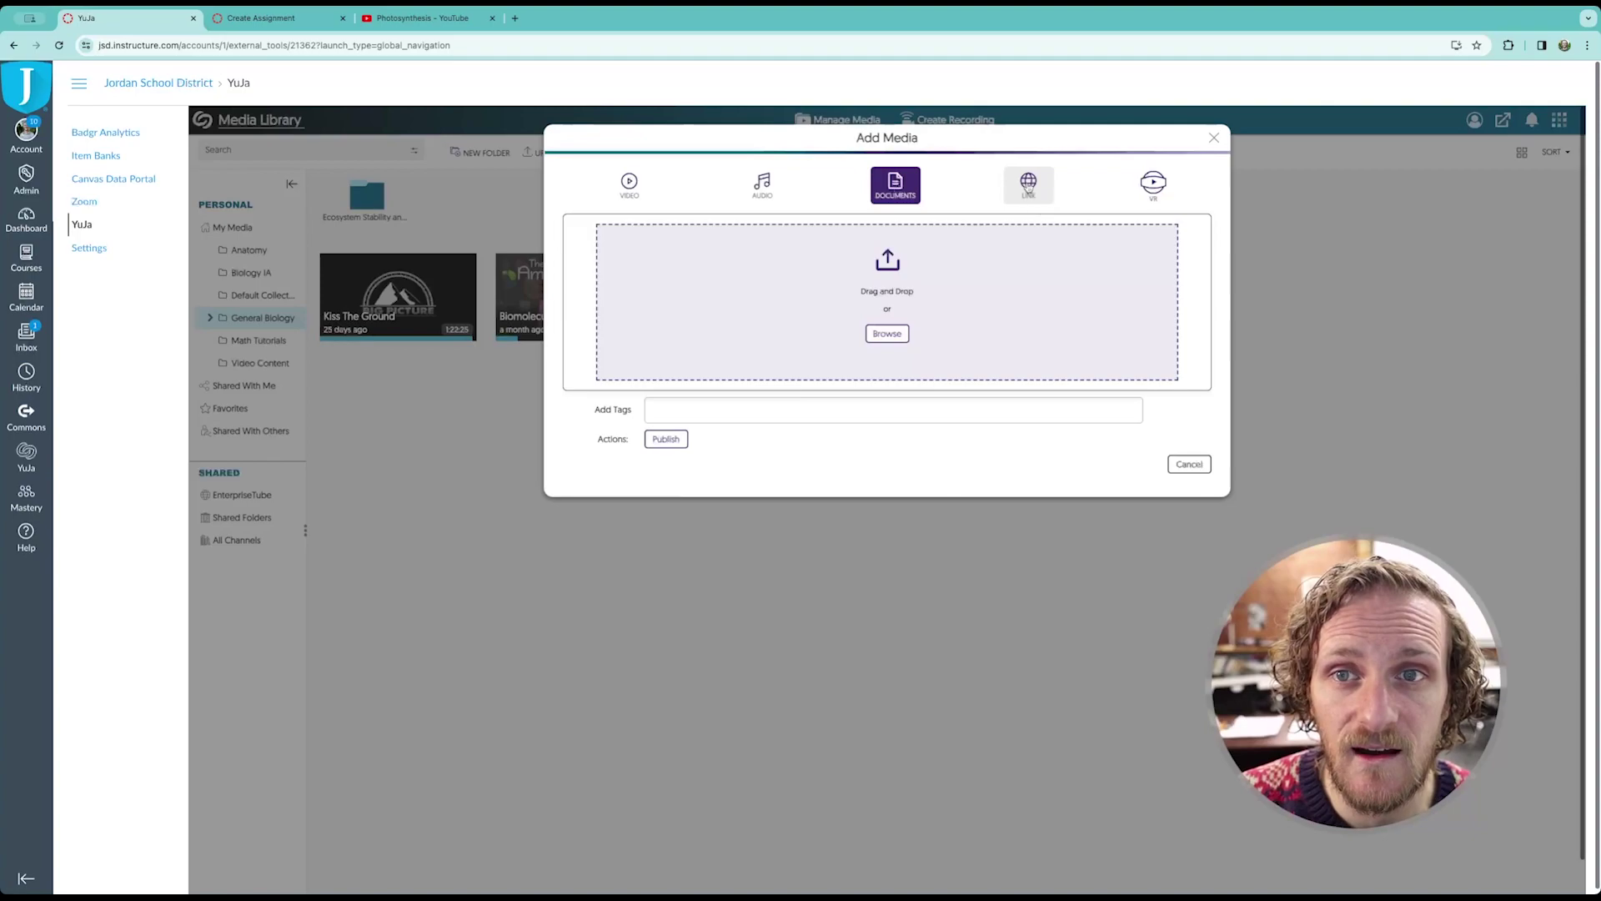
mouse_move(1026, 180)
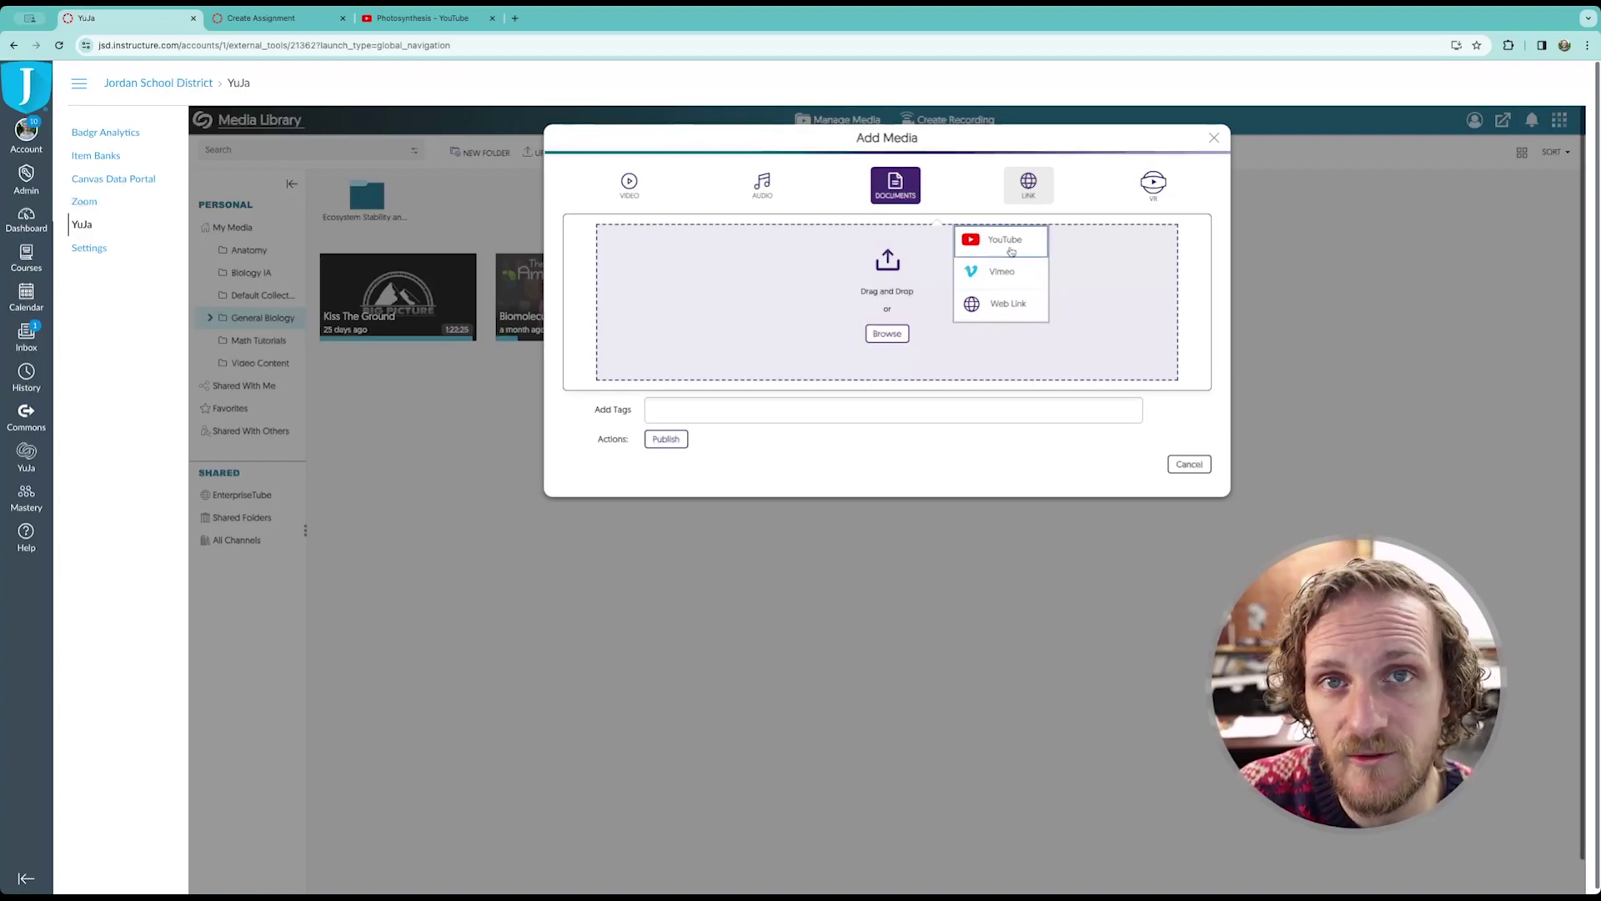
click(1009, 241)
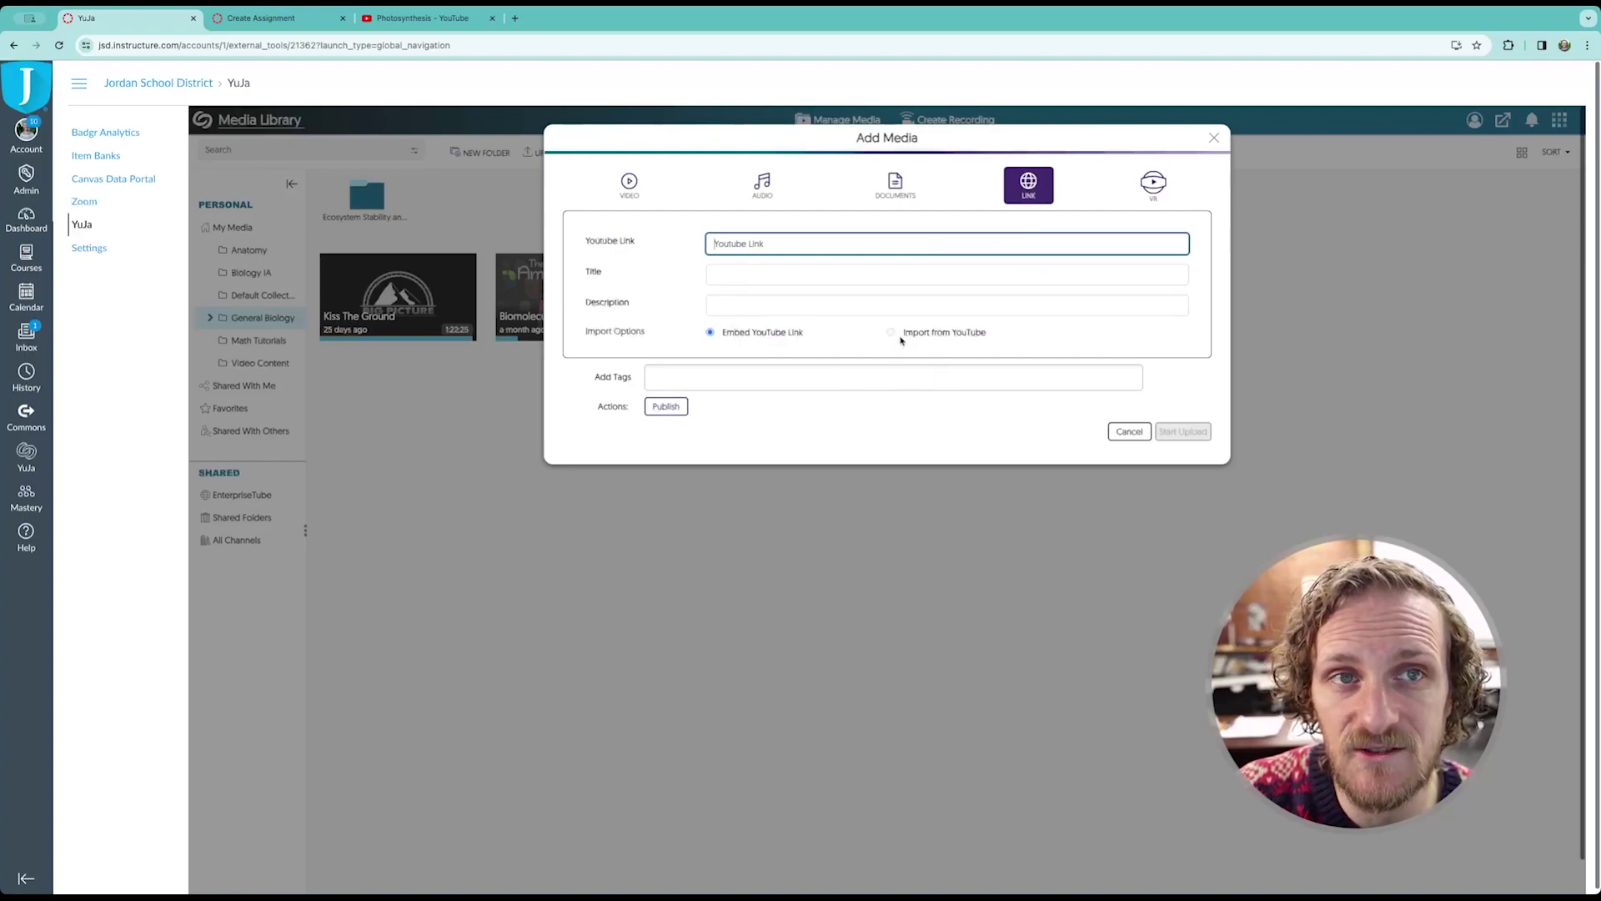
- Copy the share link of Bozeman Science's Photosynthesis video on YouTube
click(403, 19)
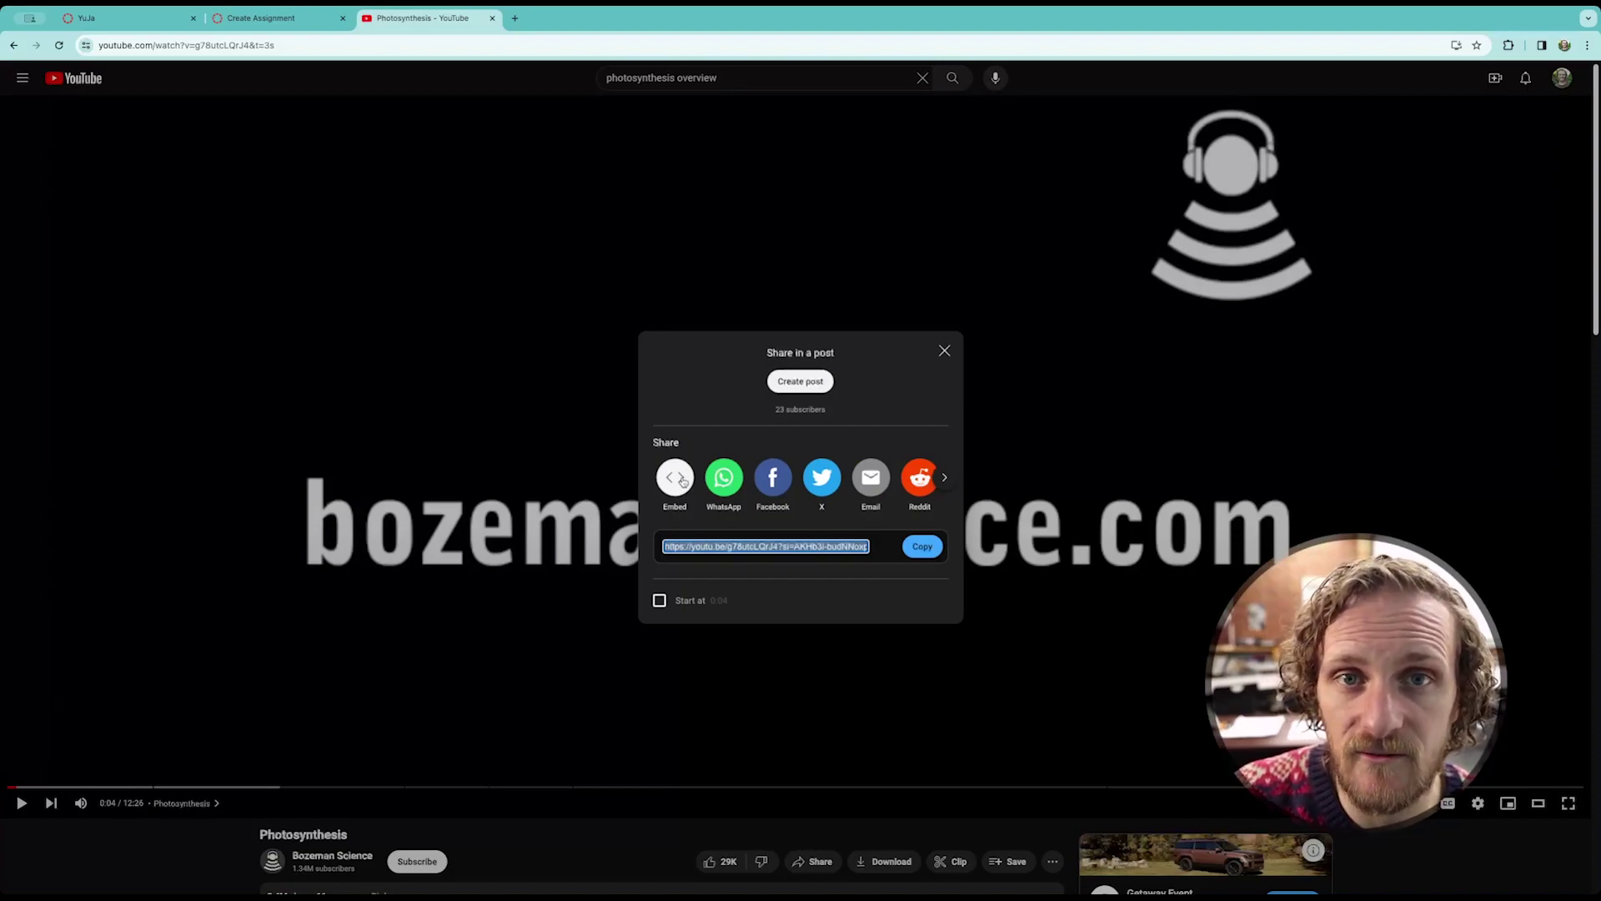
click(923, 547)
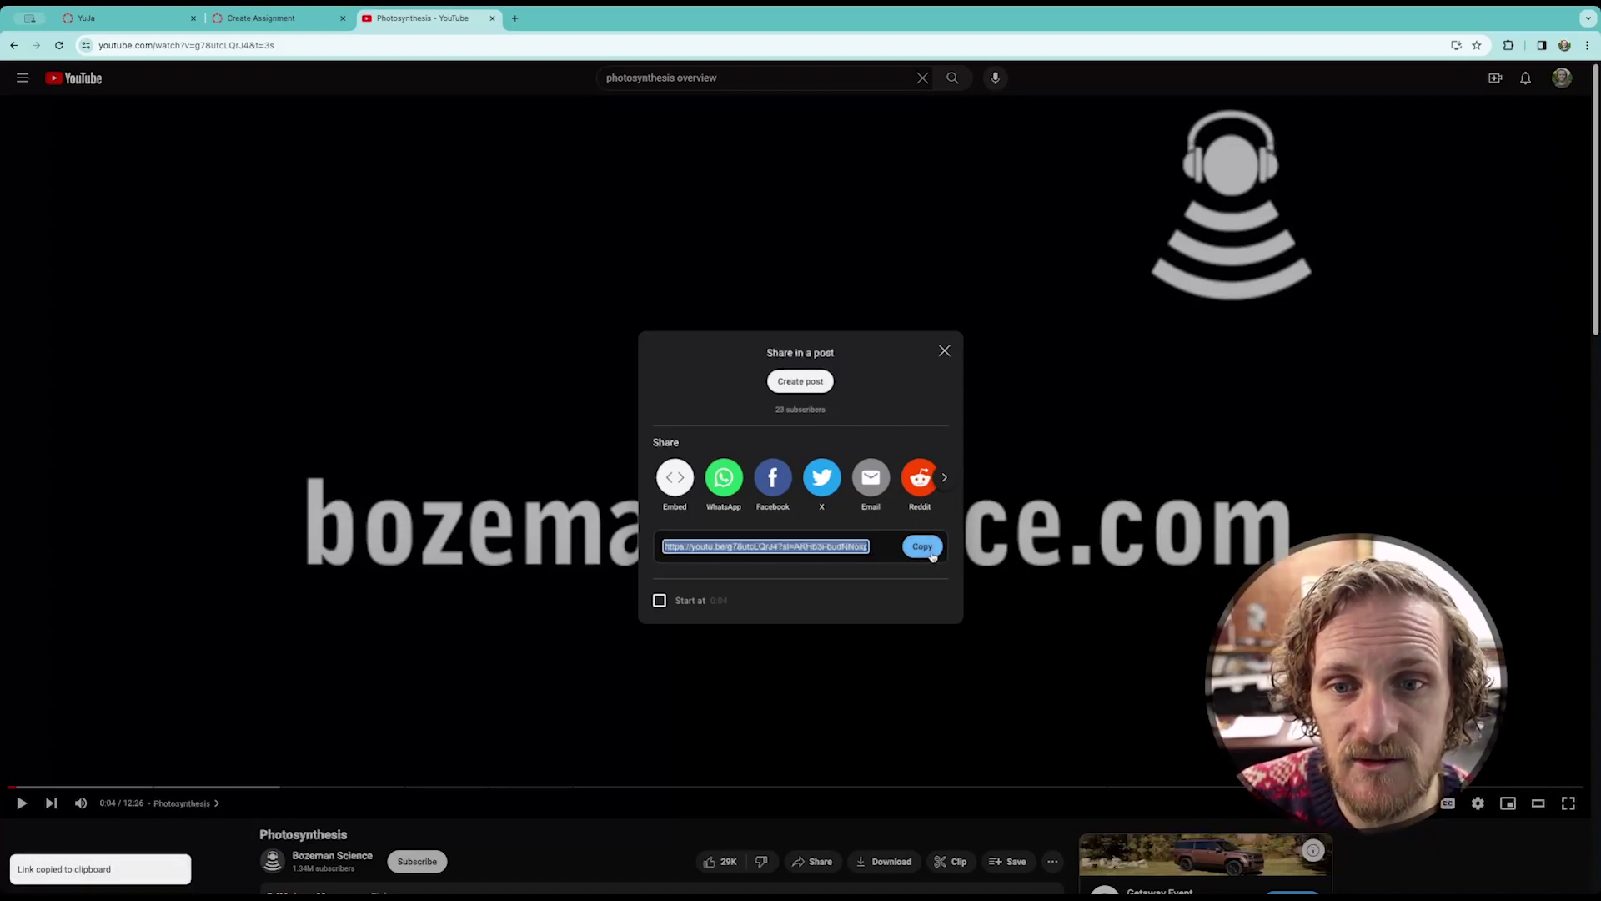
- Paste the YouTube link, set title 'Photosynthesis Overview' and begin description 'Bozeman Sci, AP'
click(174, 25)
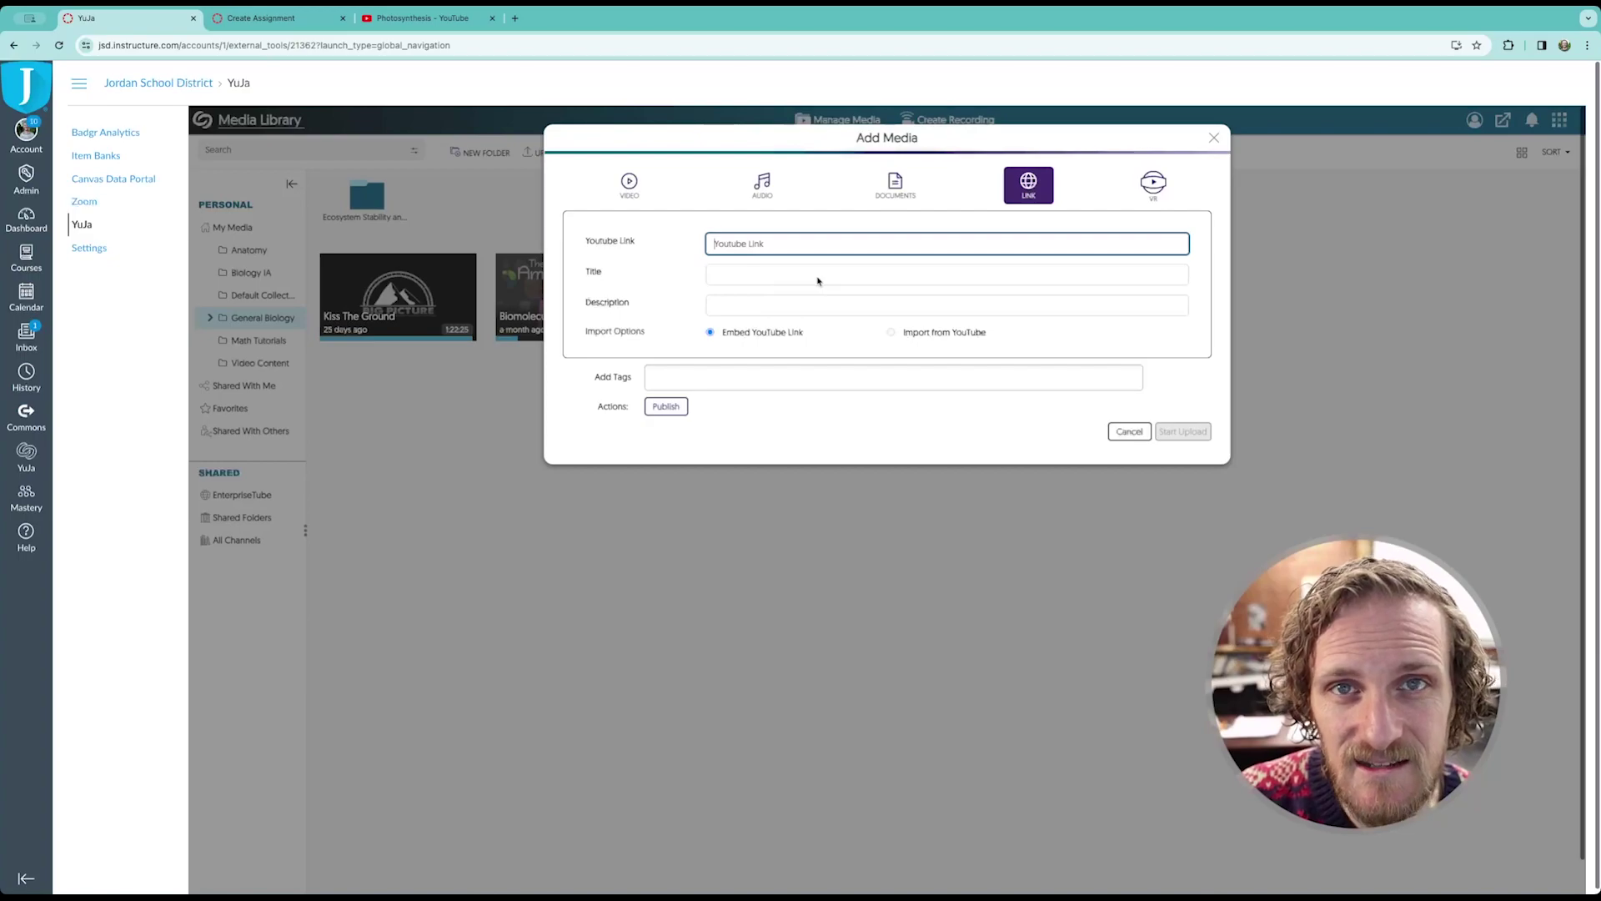
key(ctrl+v)
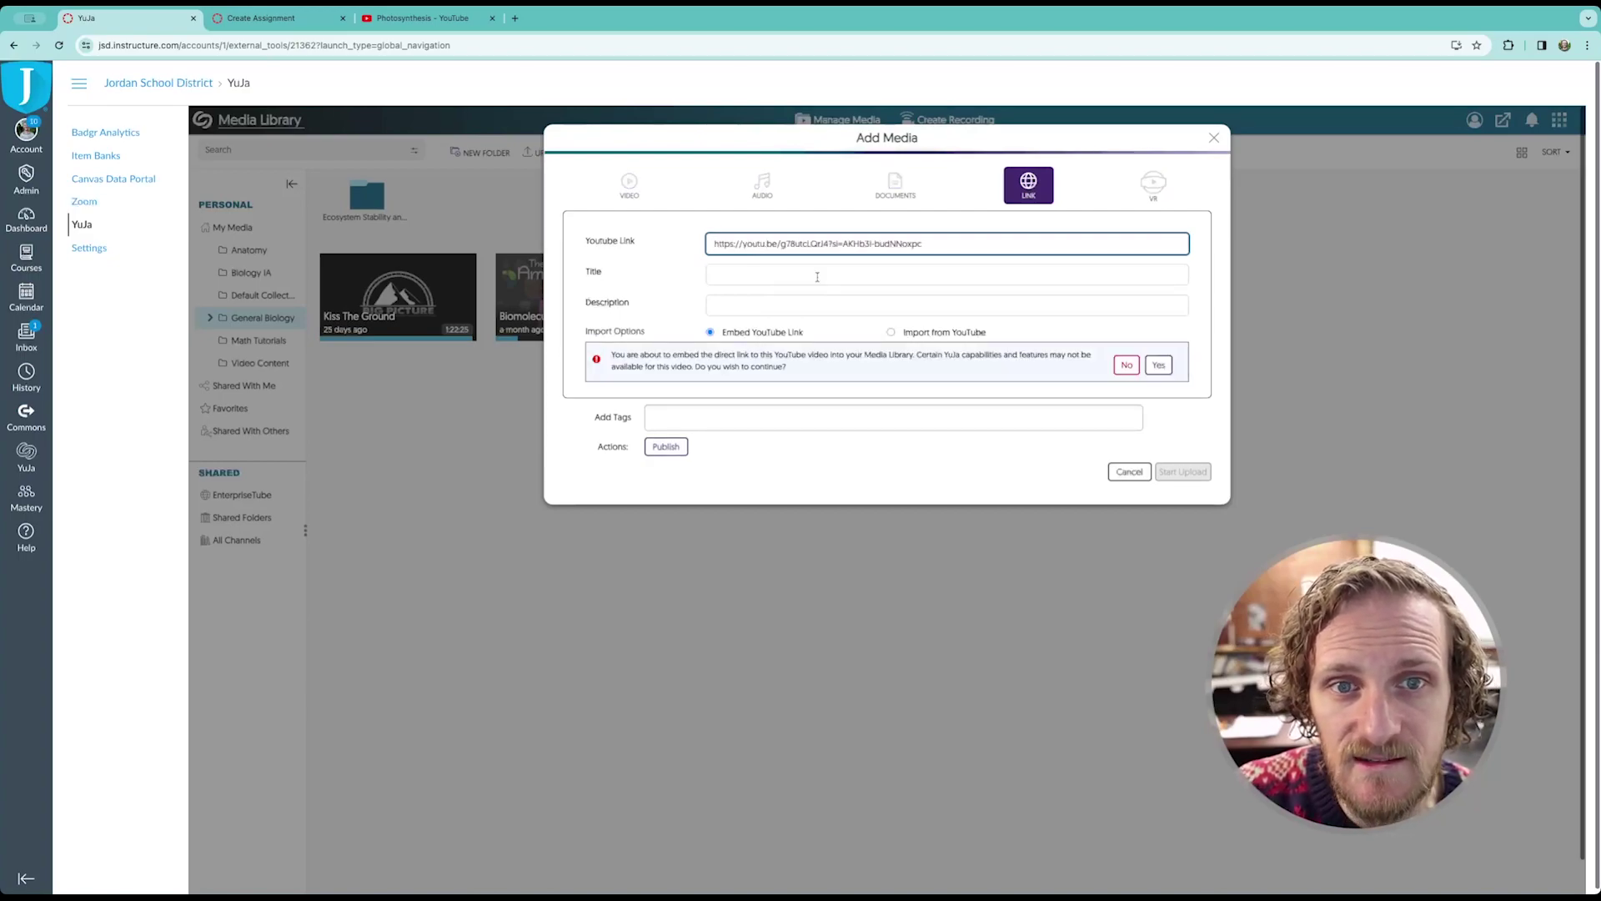
click(768, 276)
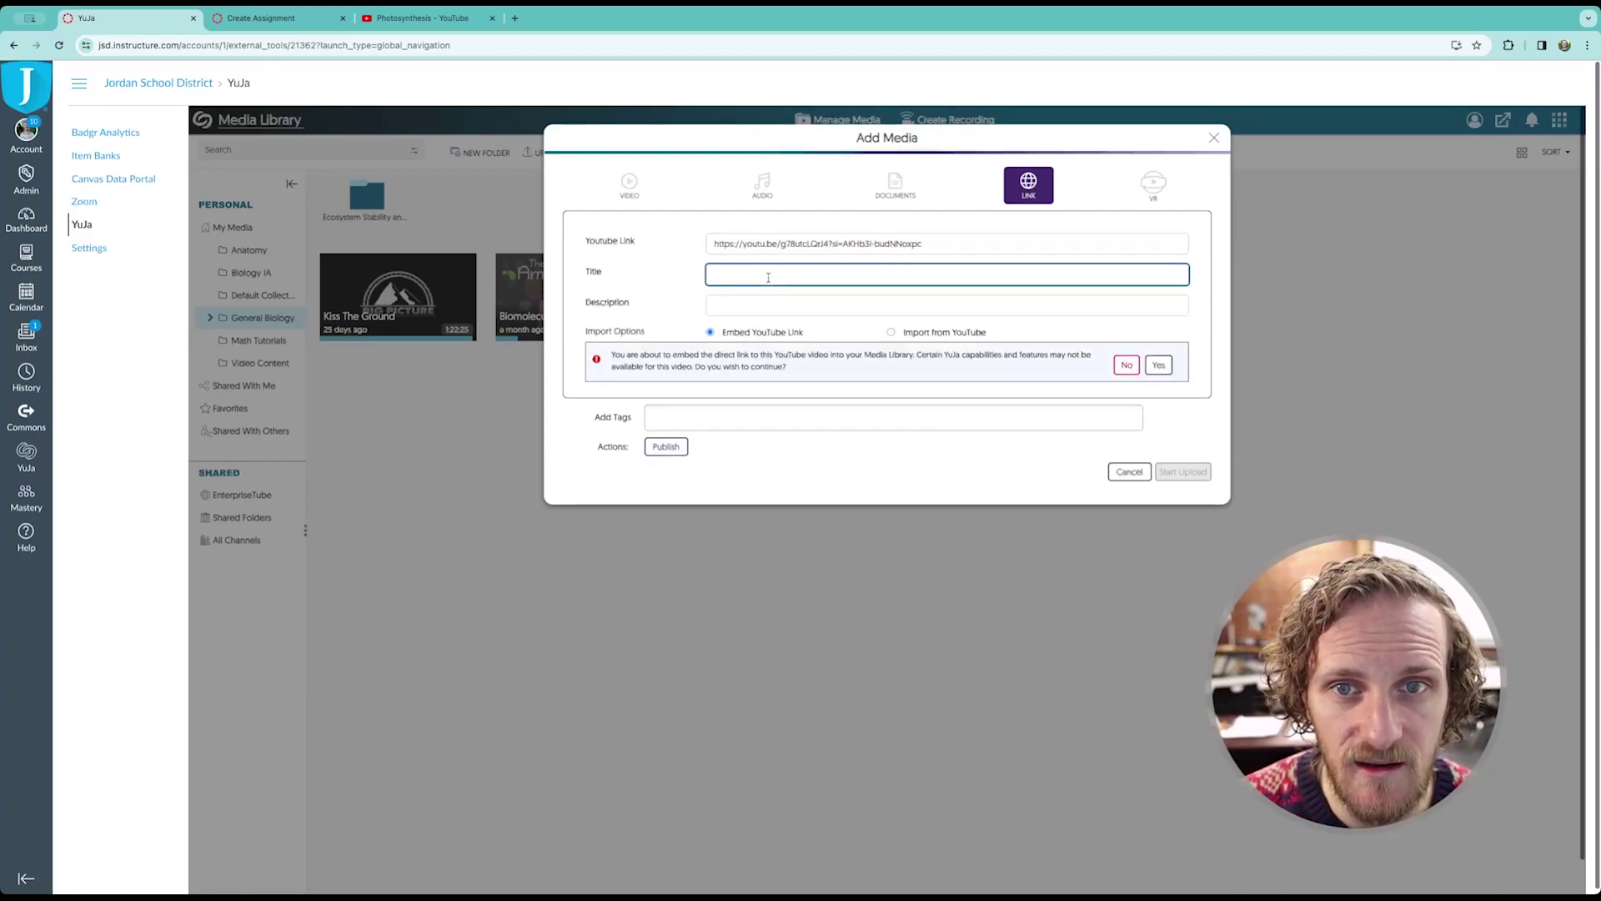
key(ctrl+v)
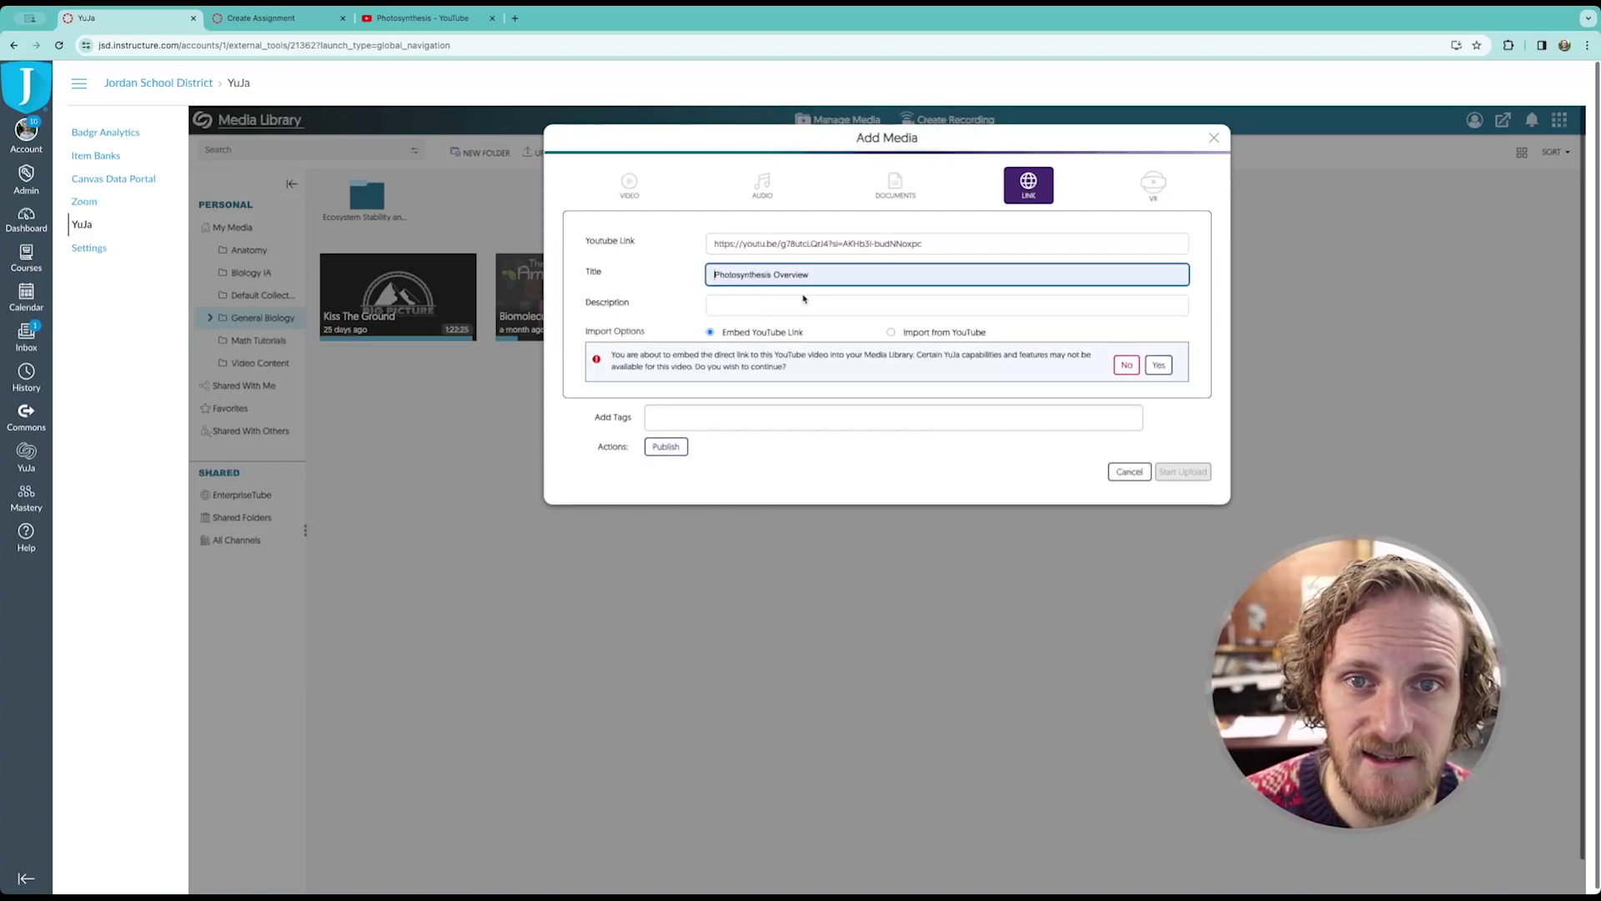
click(725, 309)
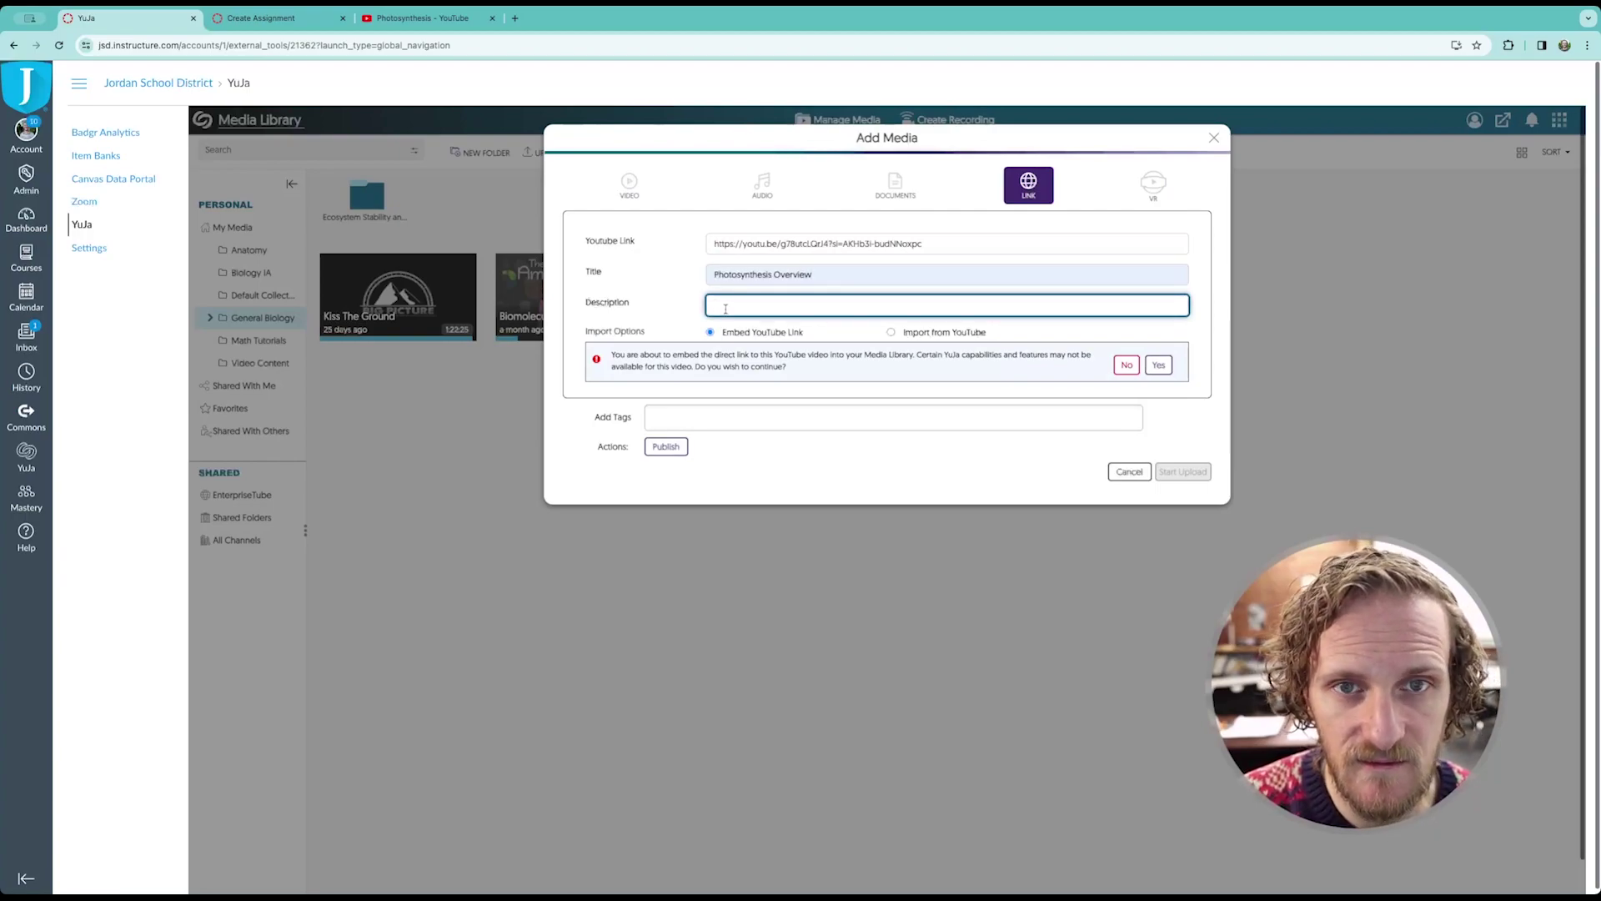
text(Bozeman S)
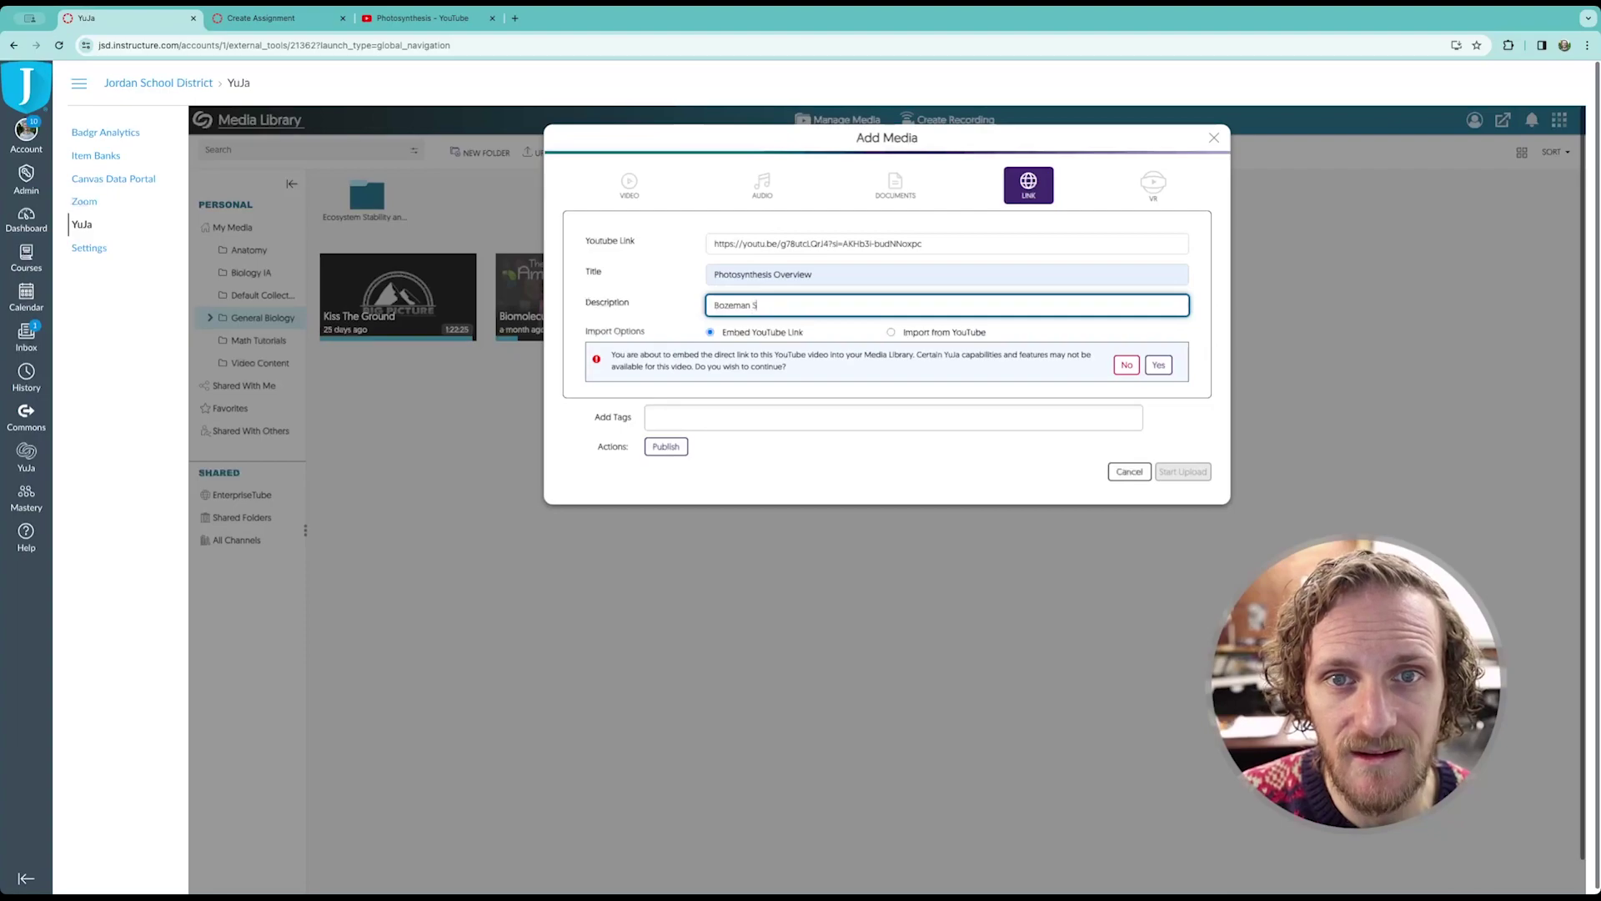
text(ci, AP Bio)
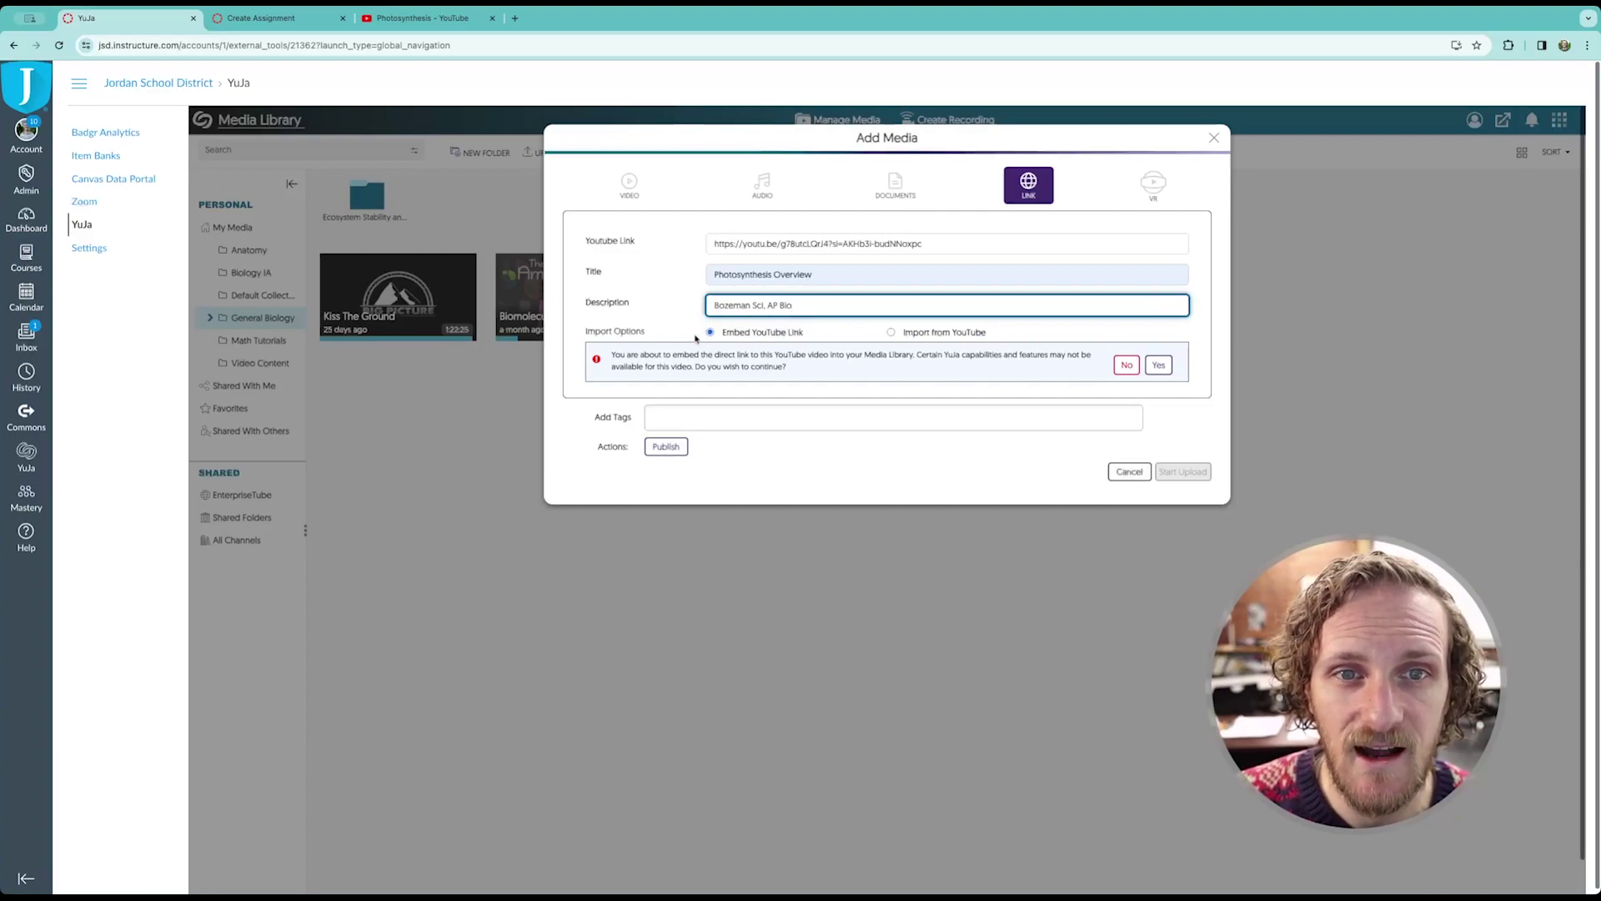
- Choose Import from YouTube instead of embedding and tick the TEACH Act acknowledgment
click(893, 333)
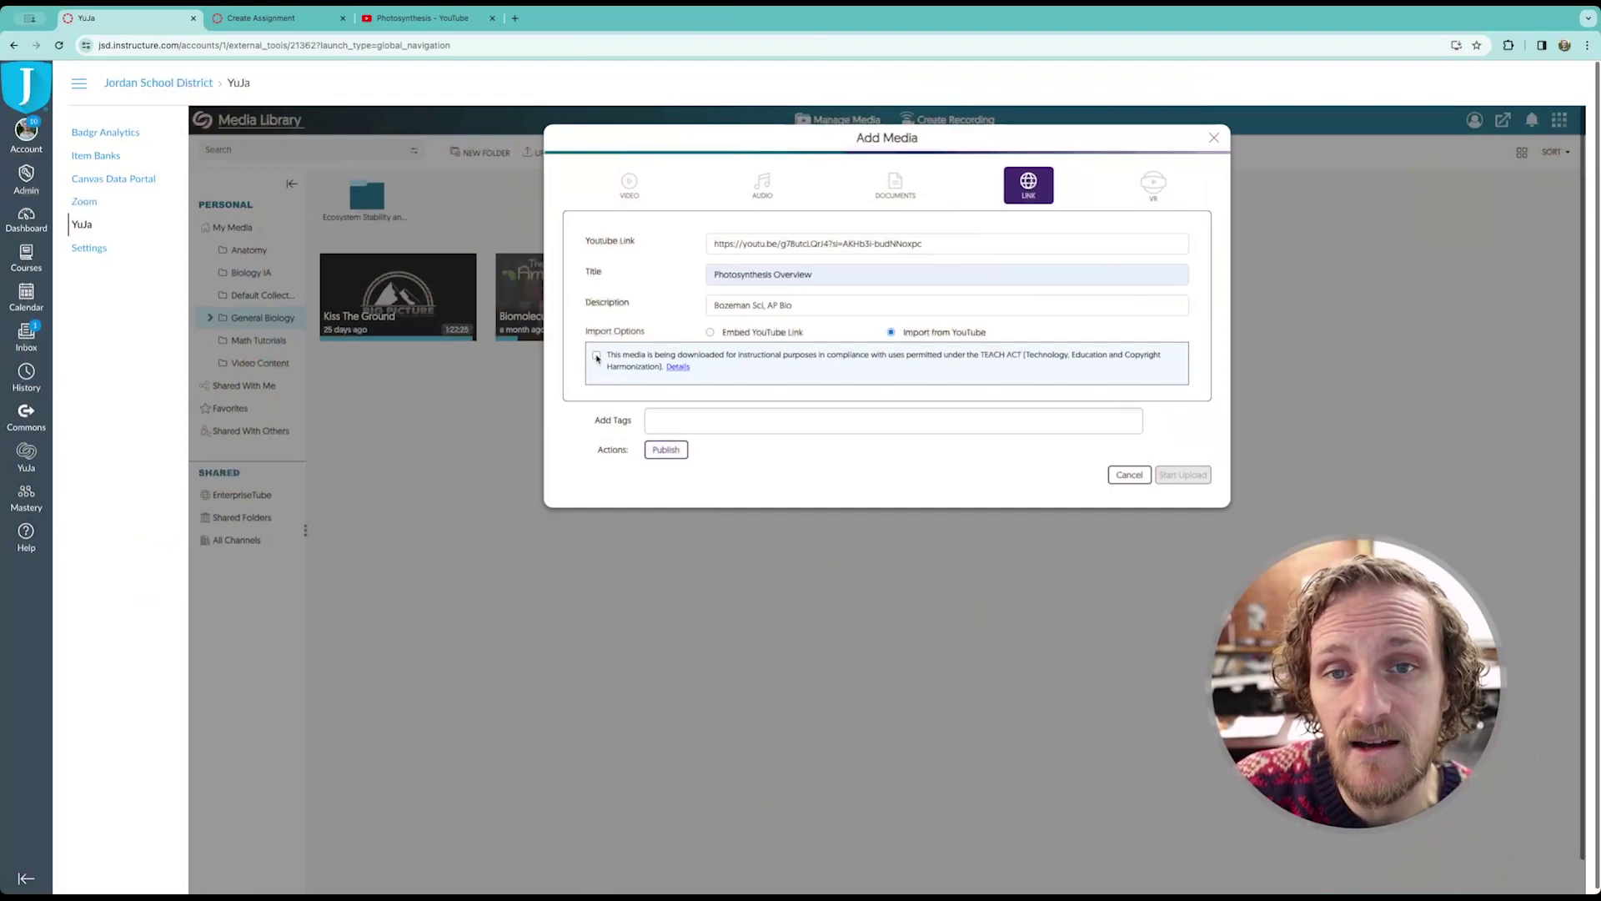
click(597, 356)
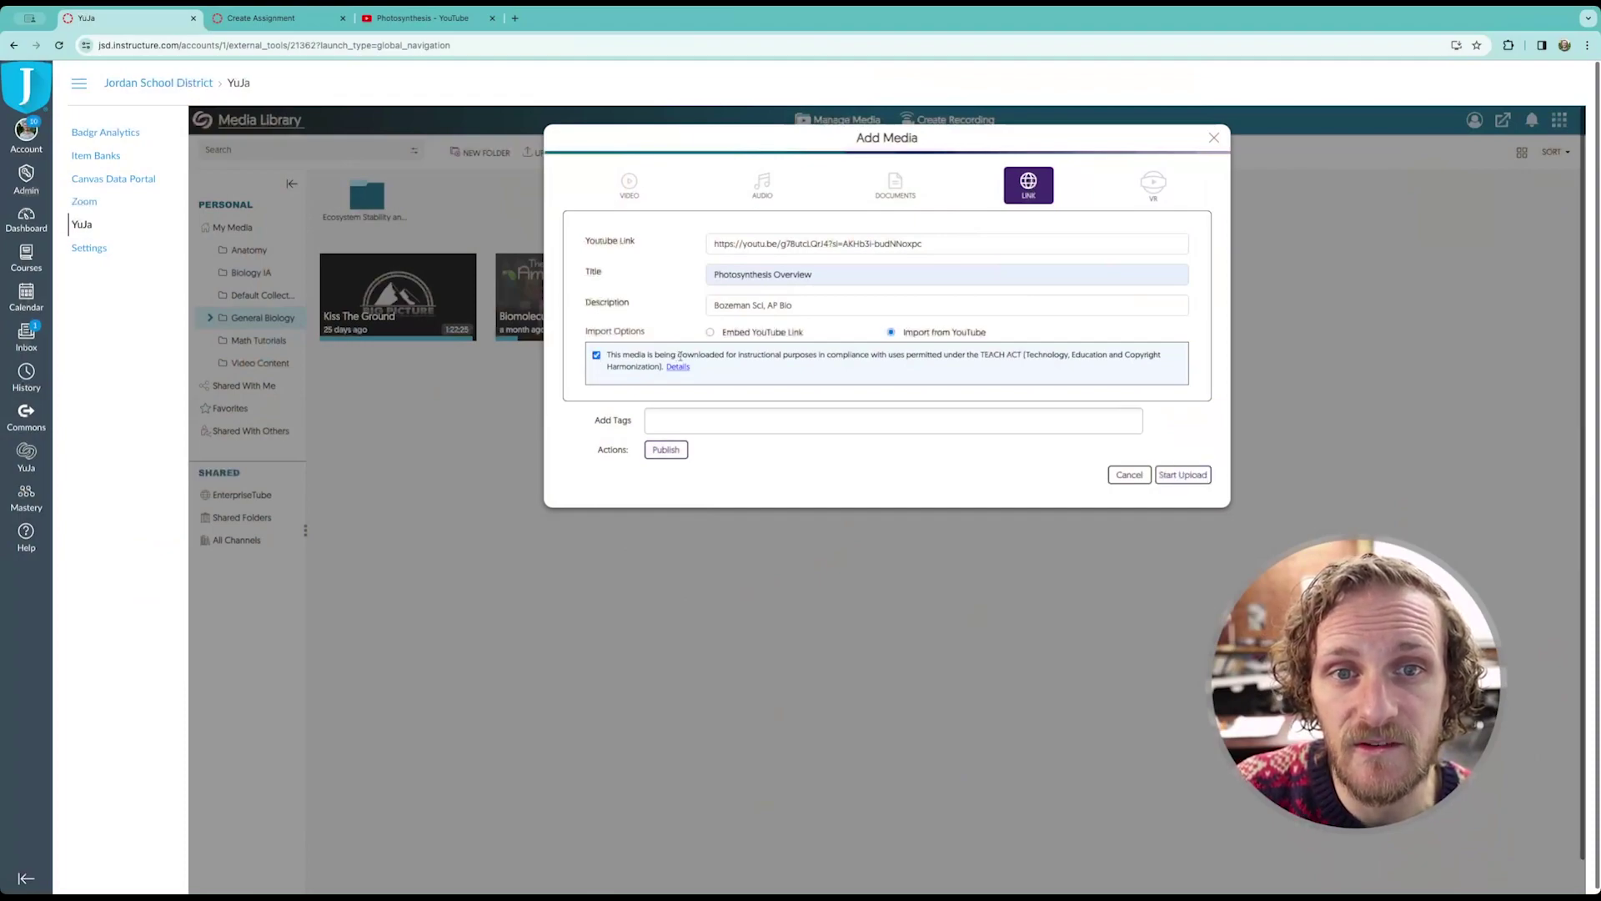
drag(678, 356, 726, 355)
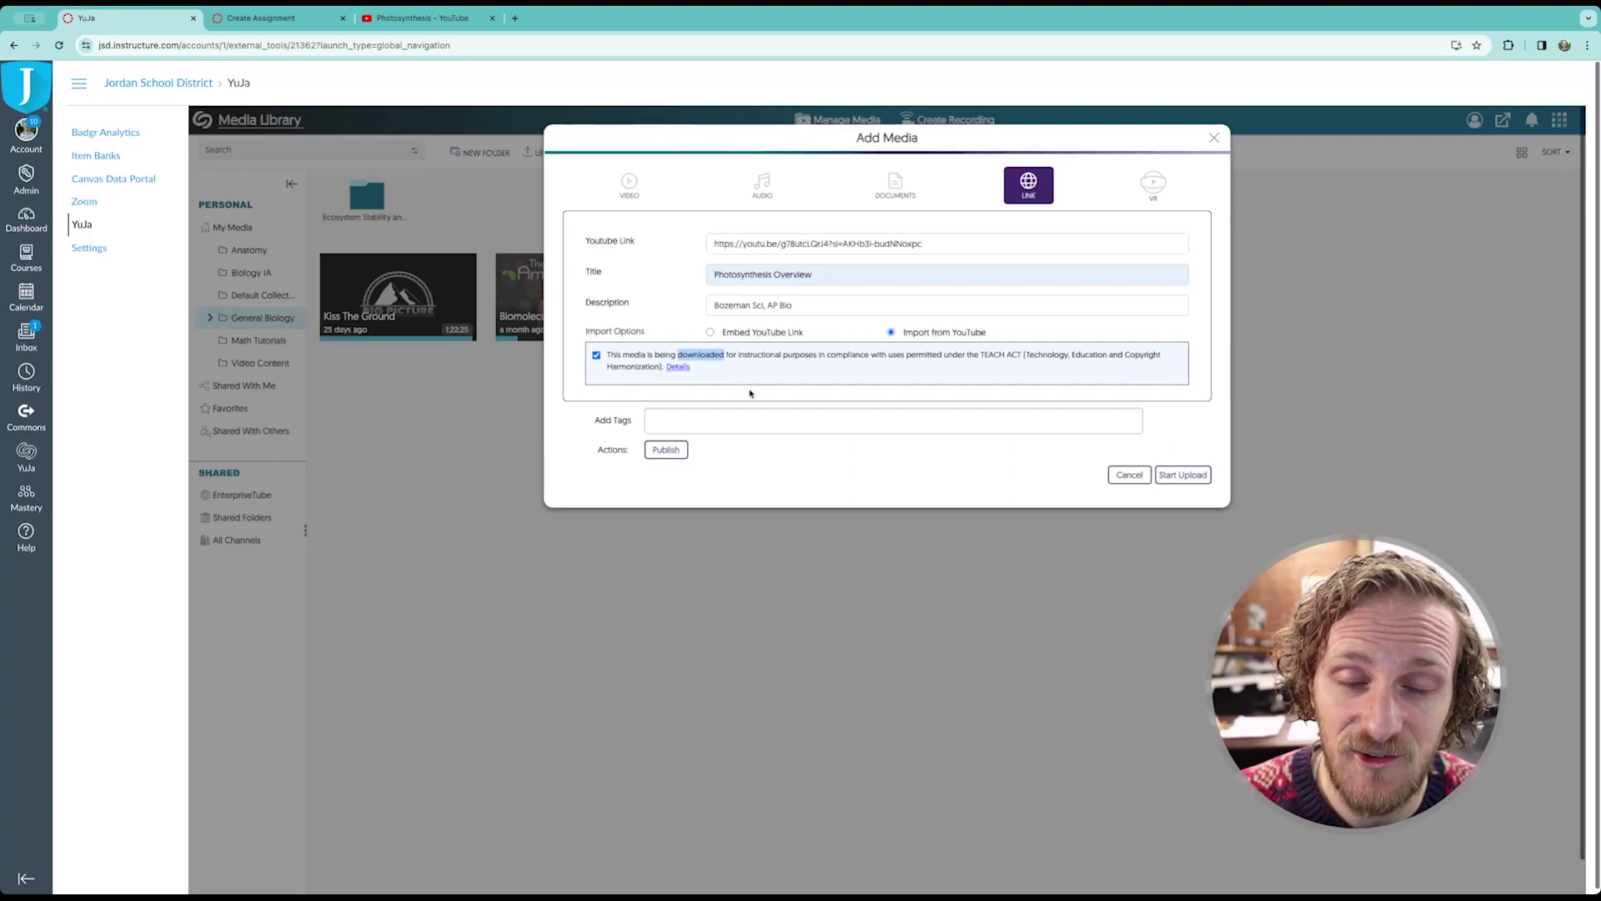
- Tag the import with #APBIO, #PHOTOSYNTHESIS, #BOZEMAN and #REVIEW
click(747, 420)
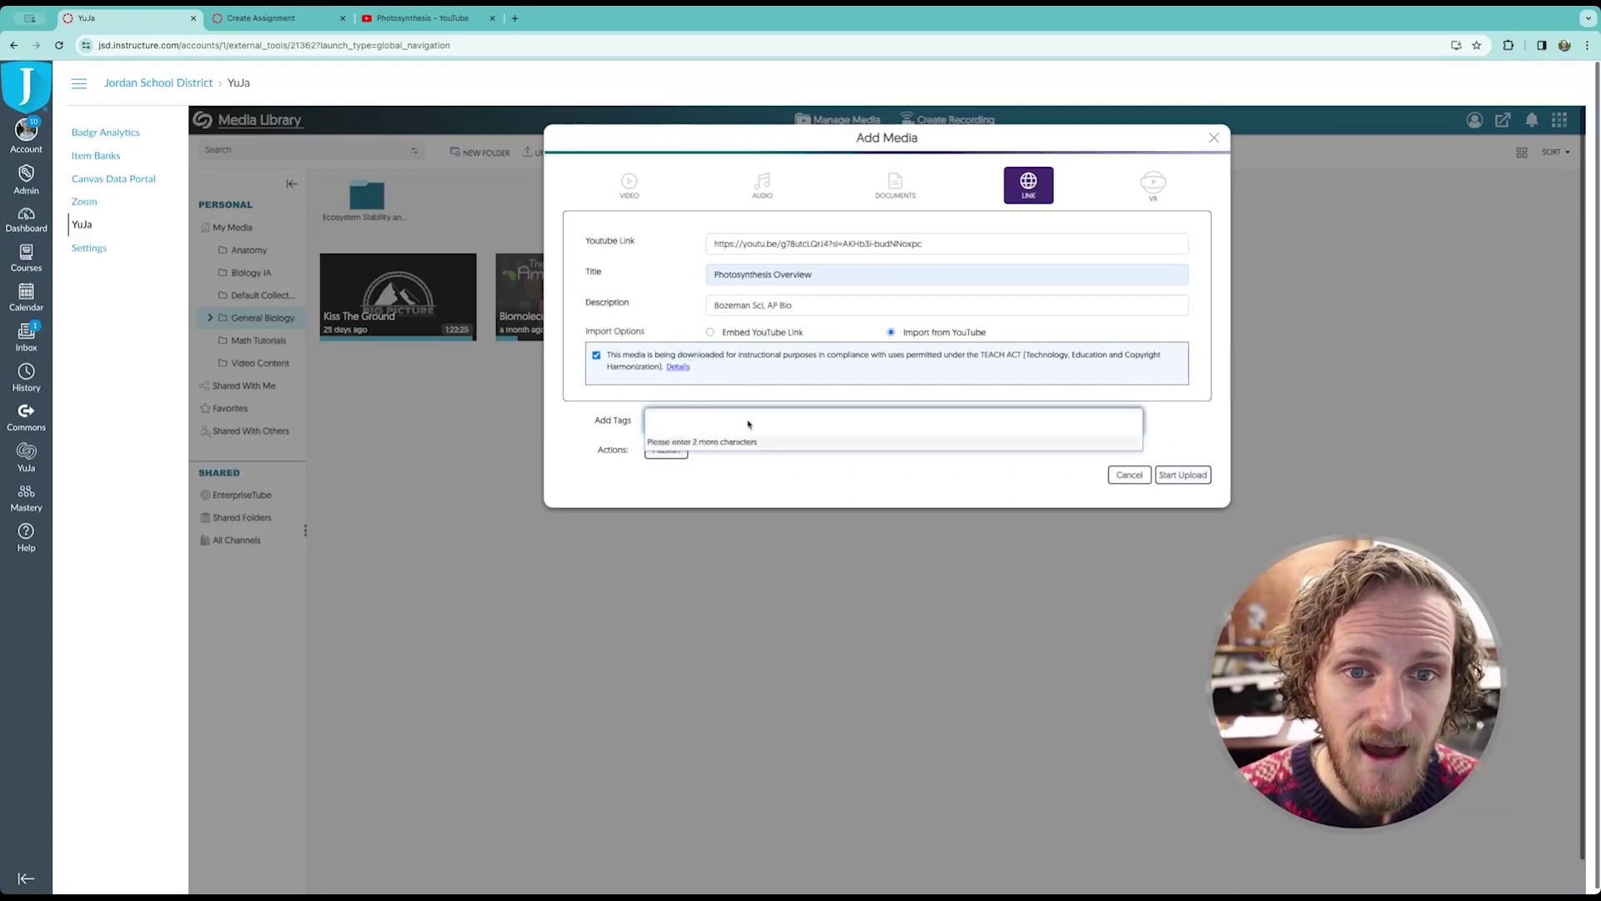
text(AP)
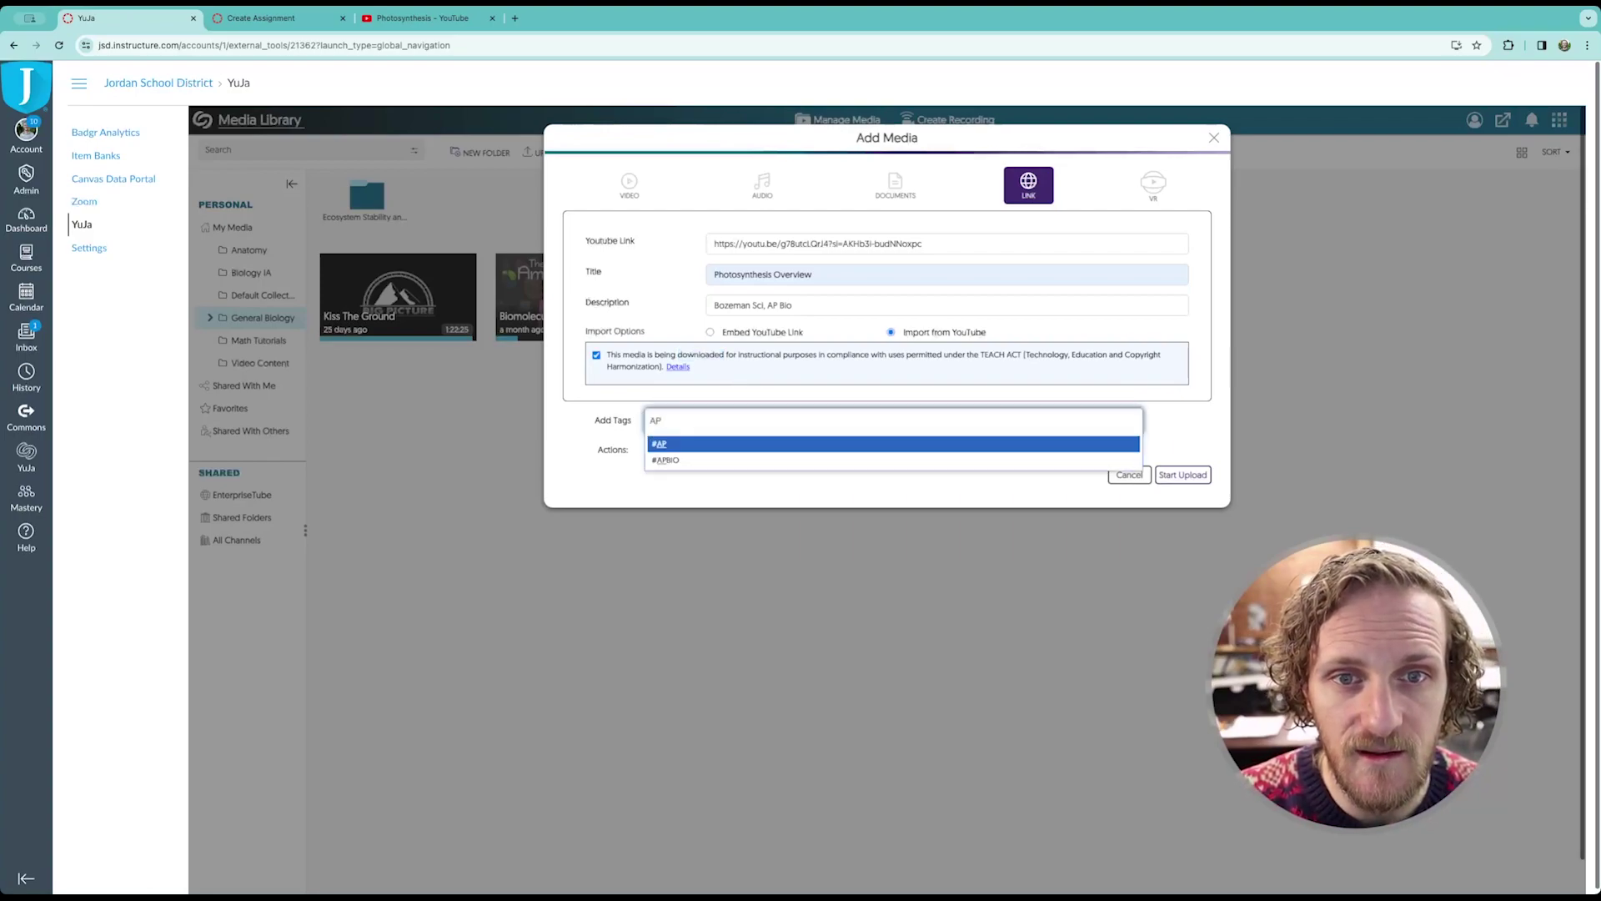
key(Down)
key(Return)
text(Ph)
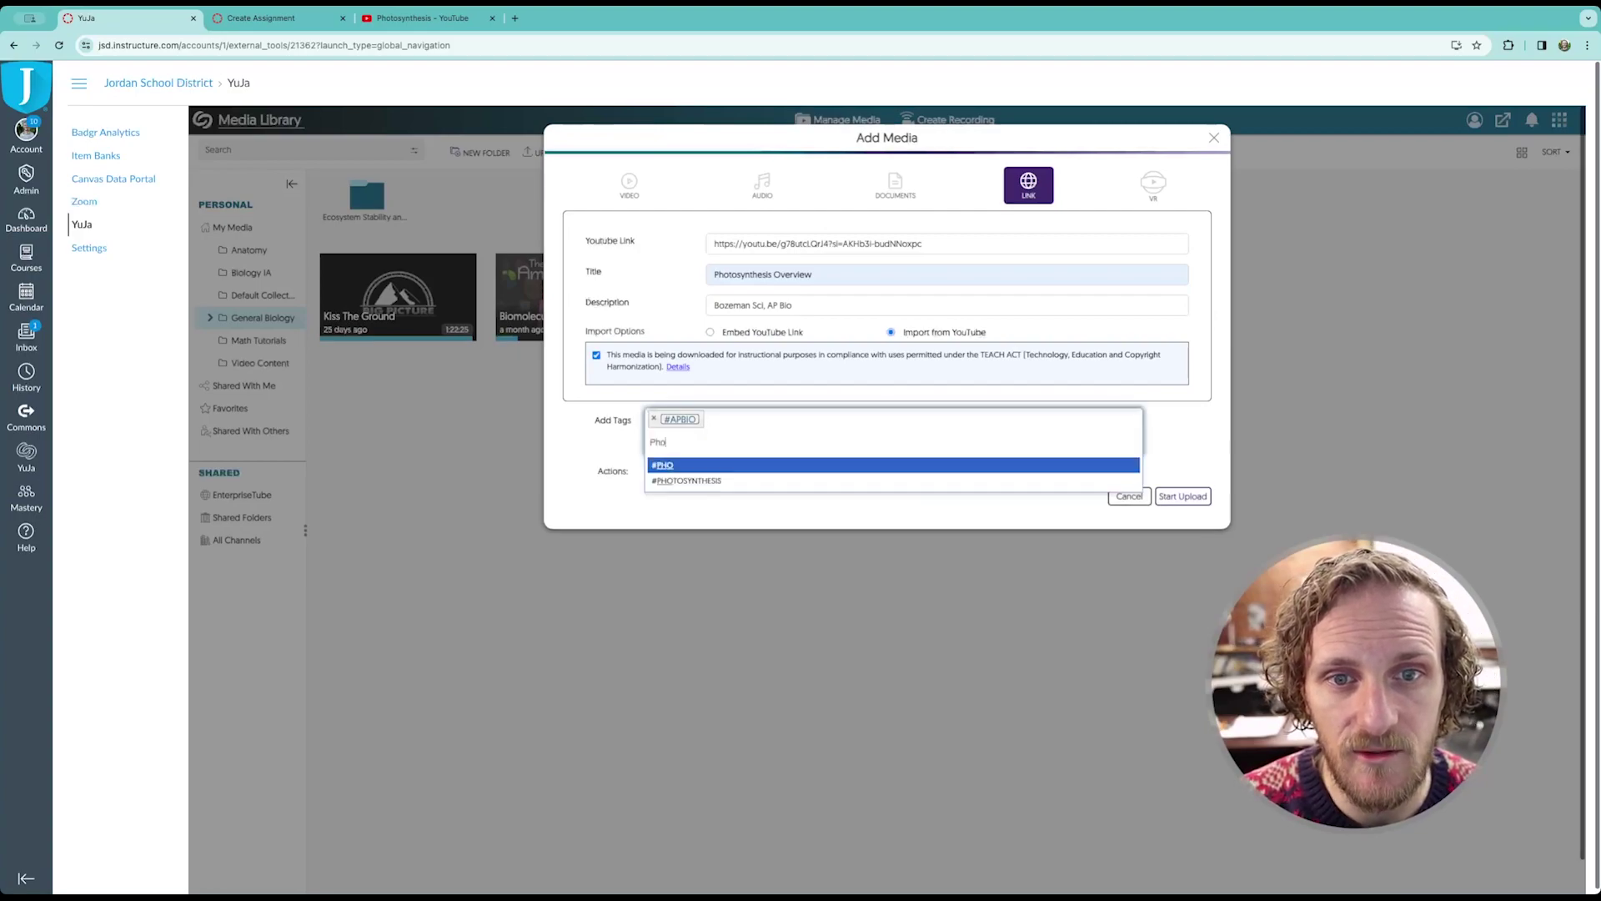
text(o)
key(Down)
key(Return)
text(Bo)
key(Down)
key(Return)
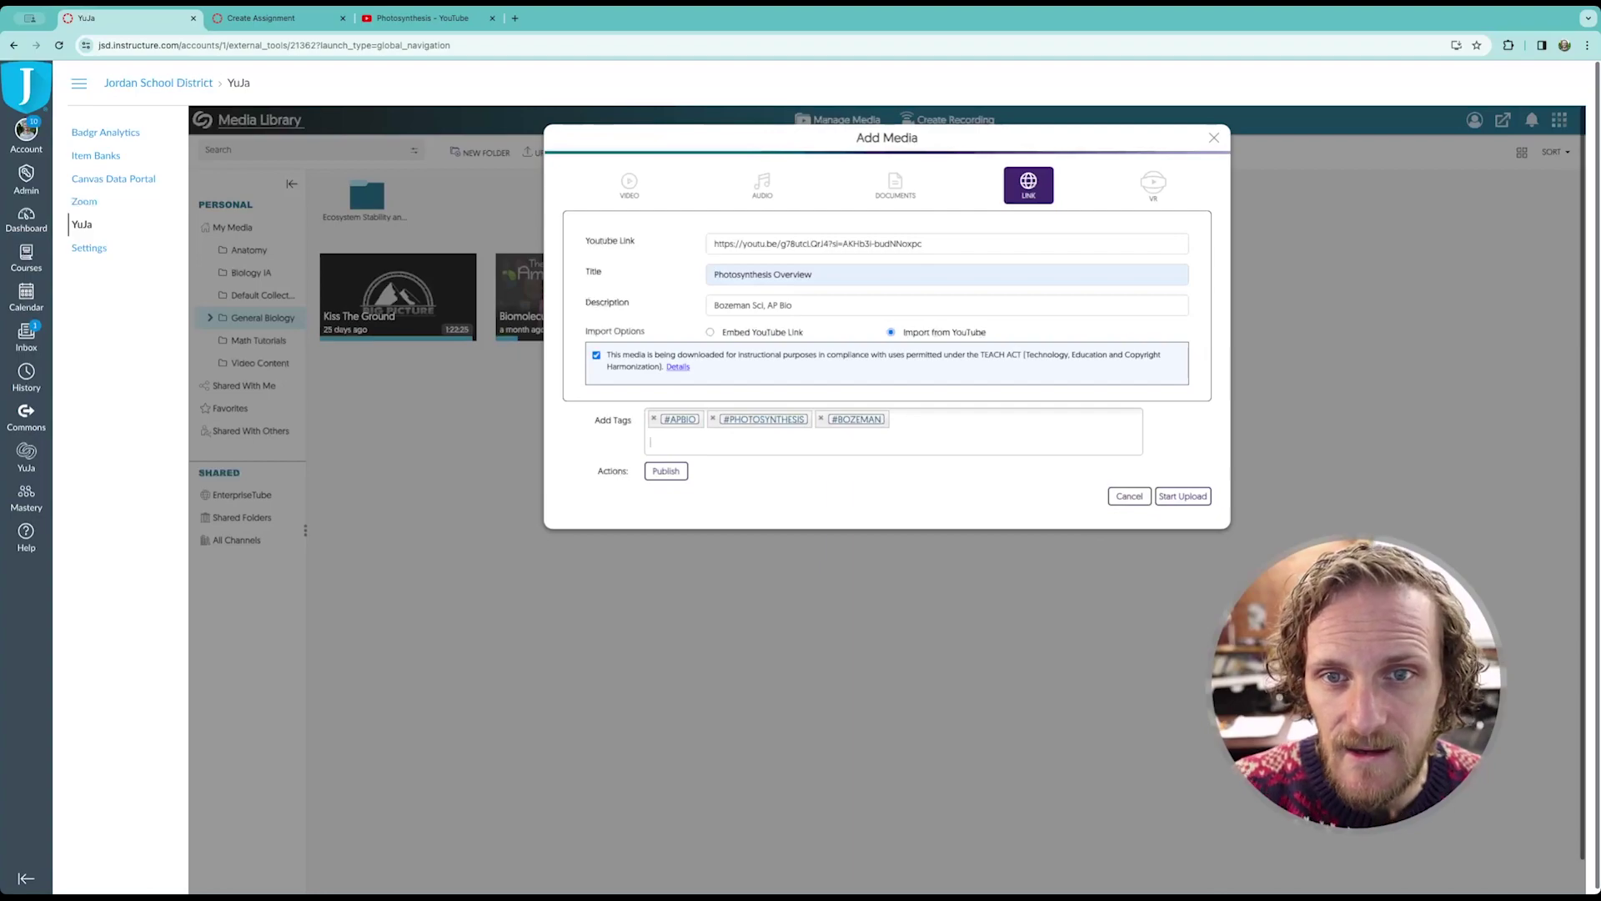
text(Re)
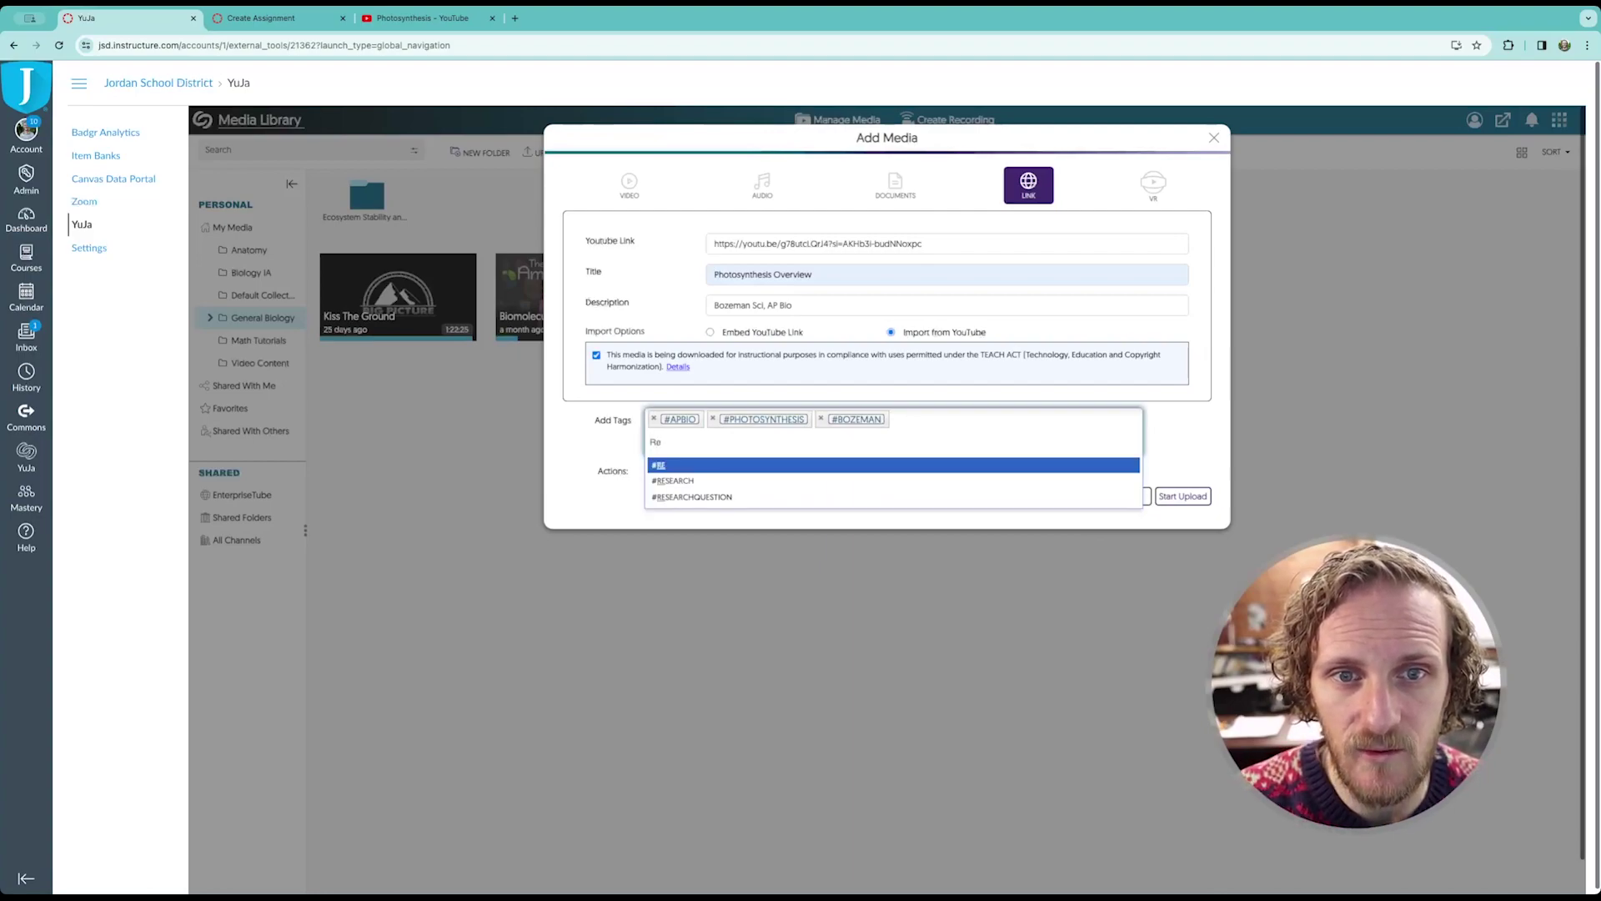
text(view)
key(Return)
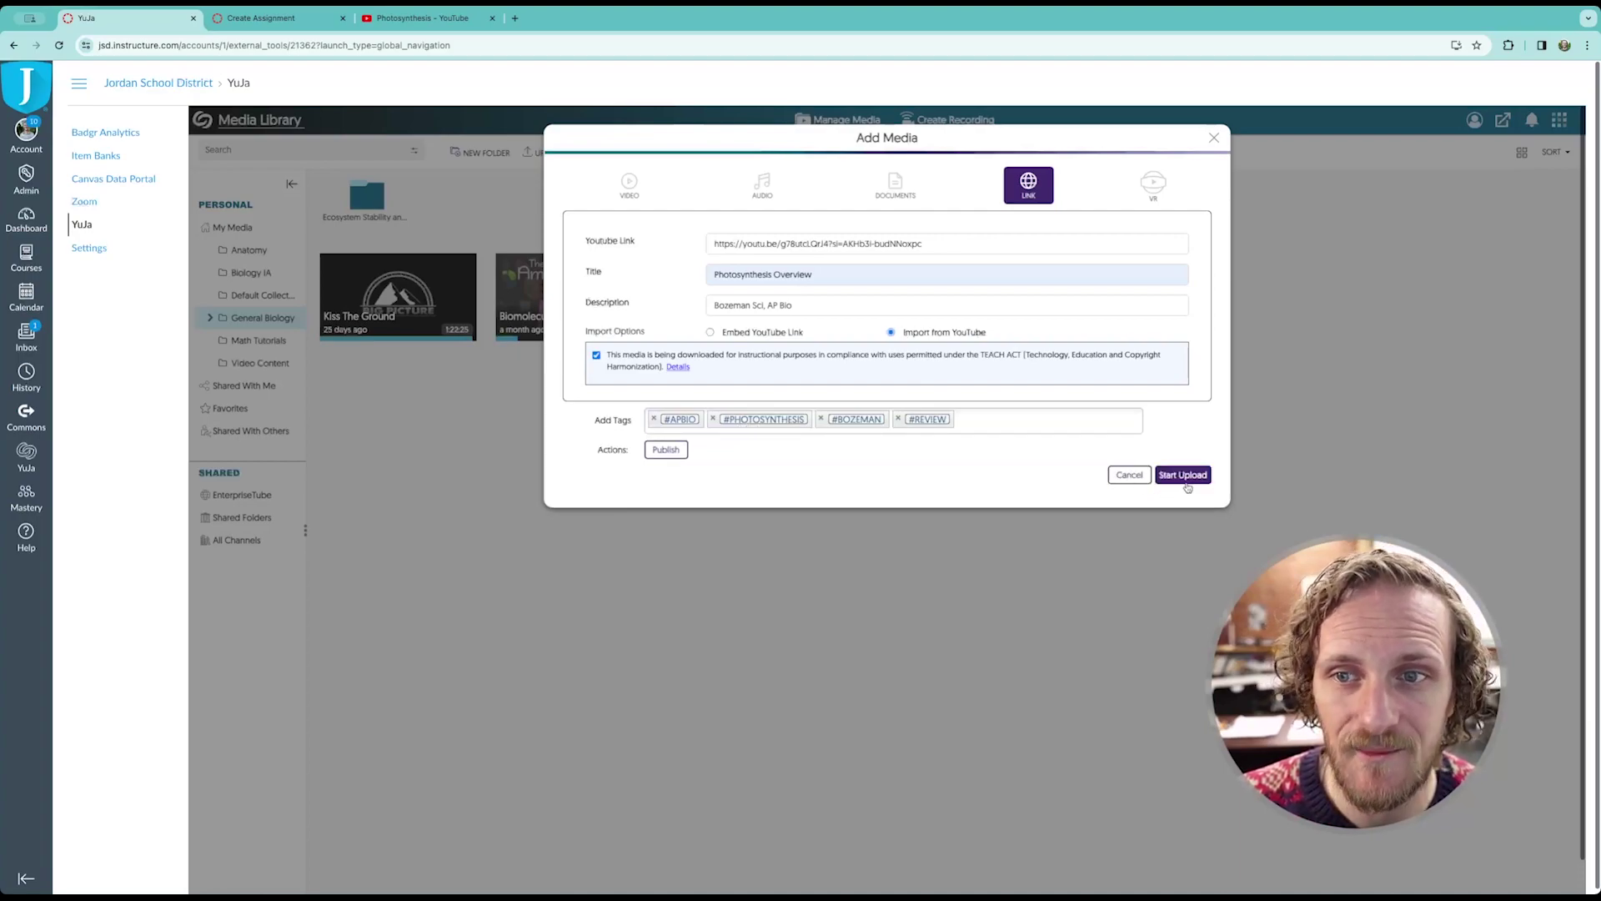
- Start the upload so Photosynthesis Overview (12:27) lands in the General Biology folder
click(1184, 474)
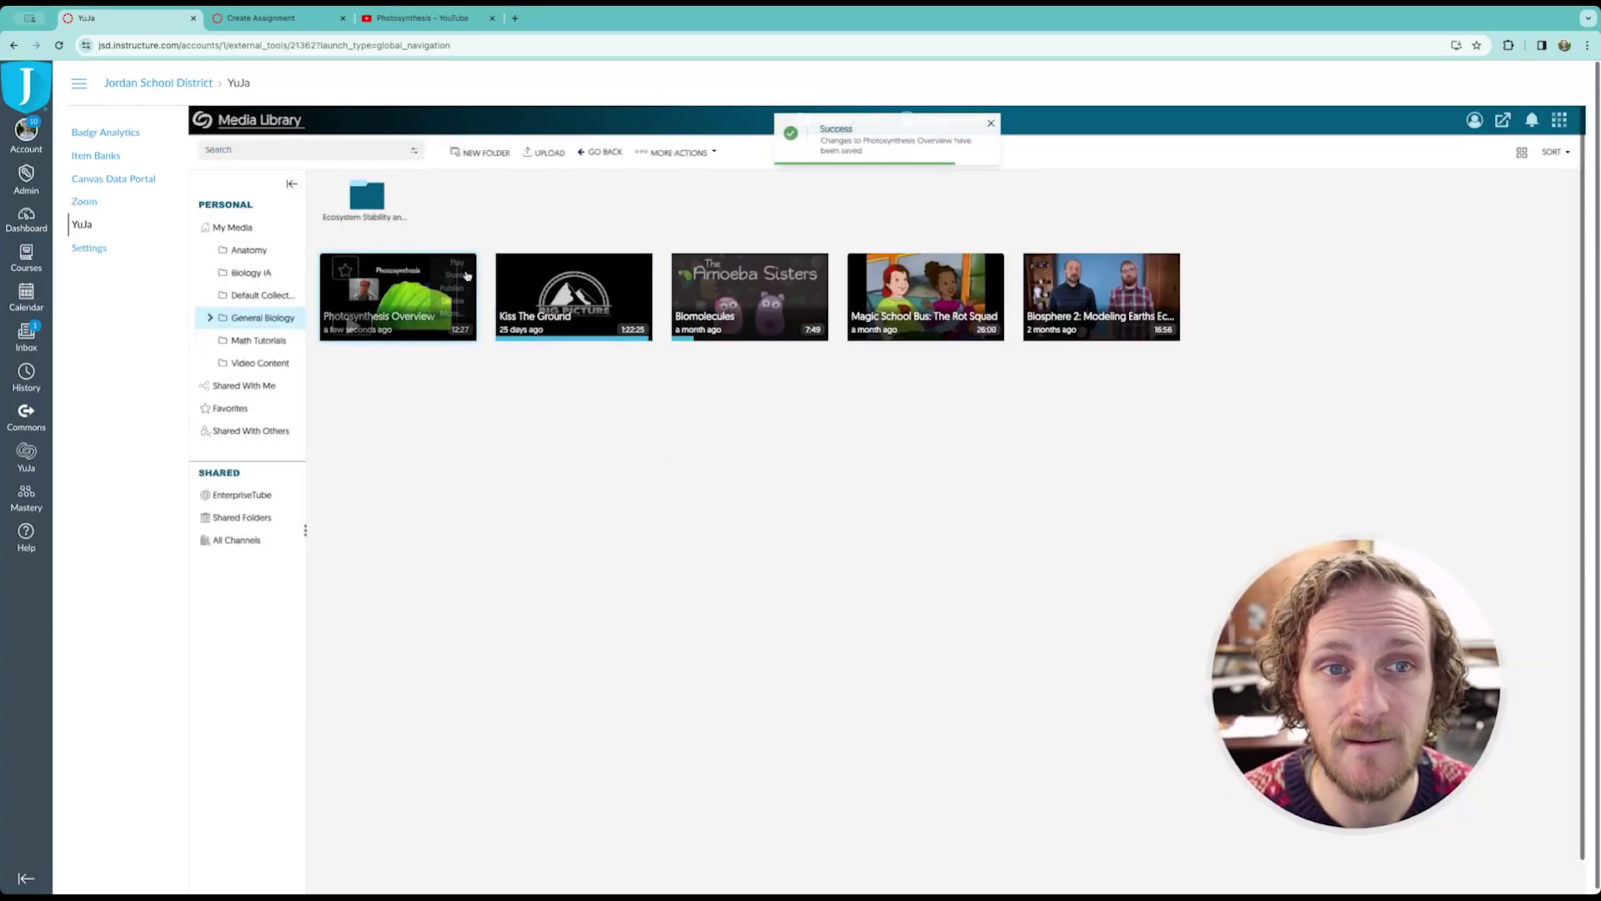
mouse_move(401, 315)
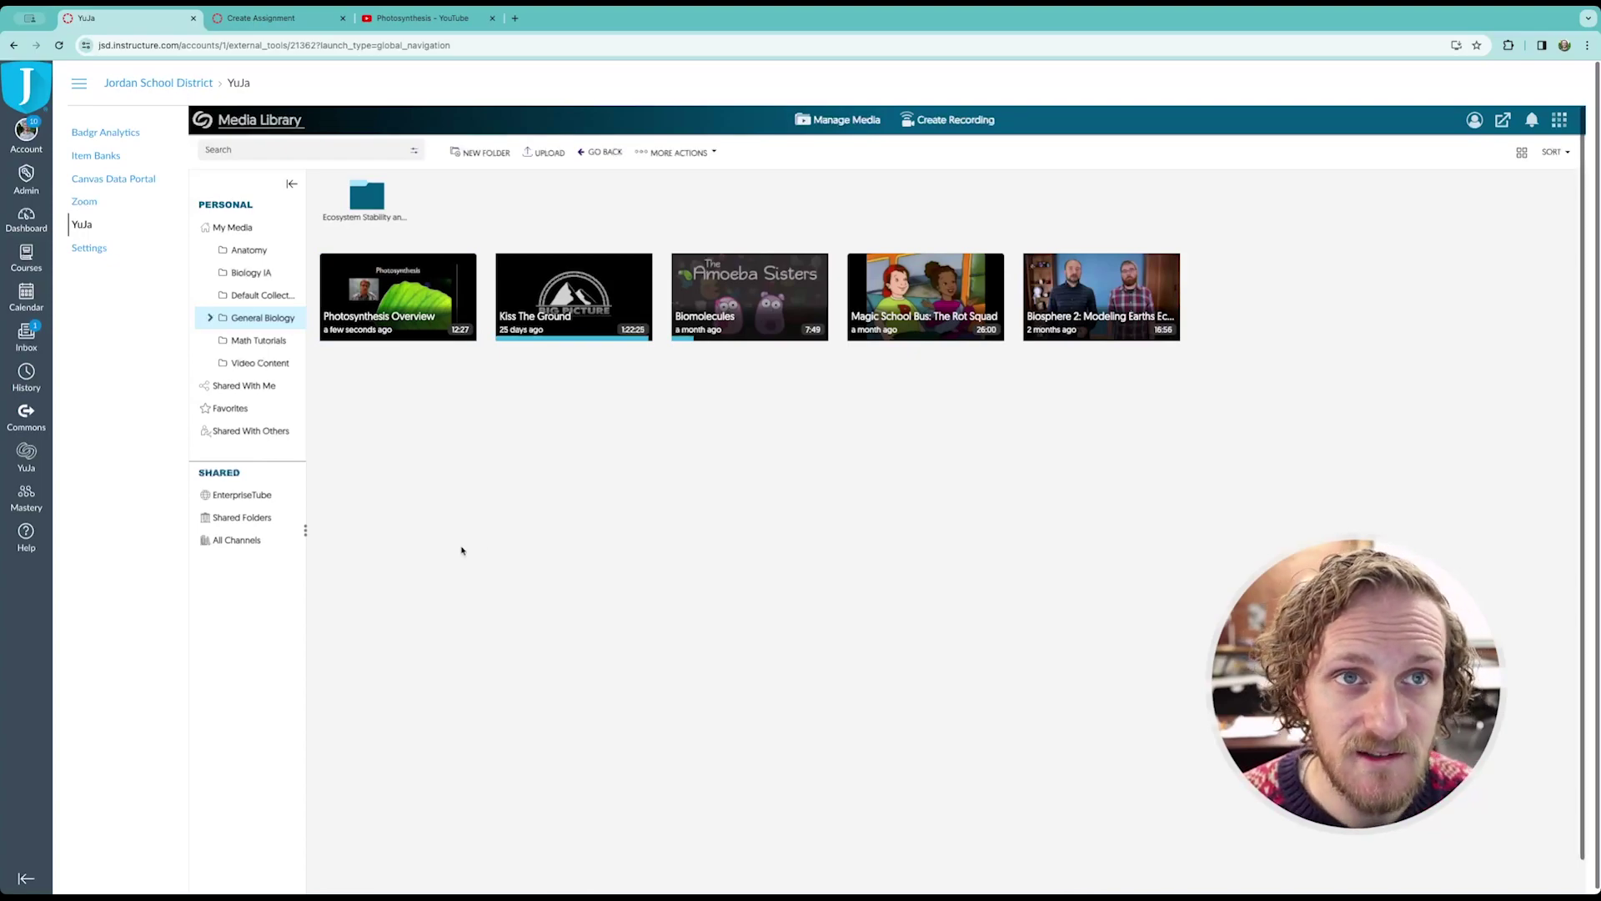
- Type 'Watch the video to review the process of photosynthesis' in the assignment description
click(281, 20)
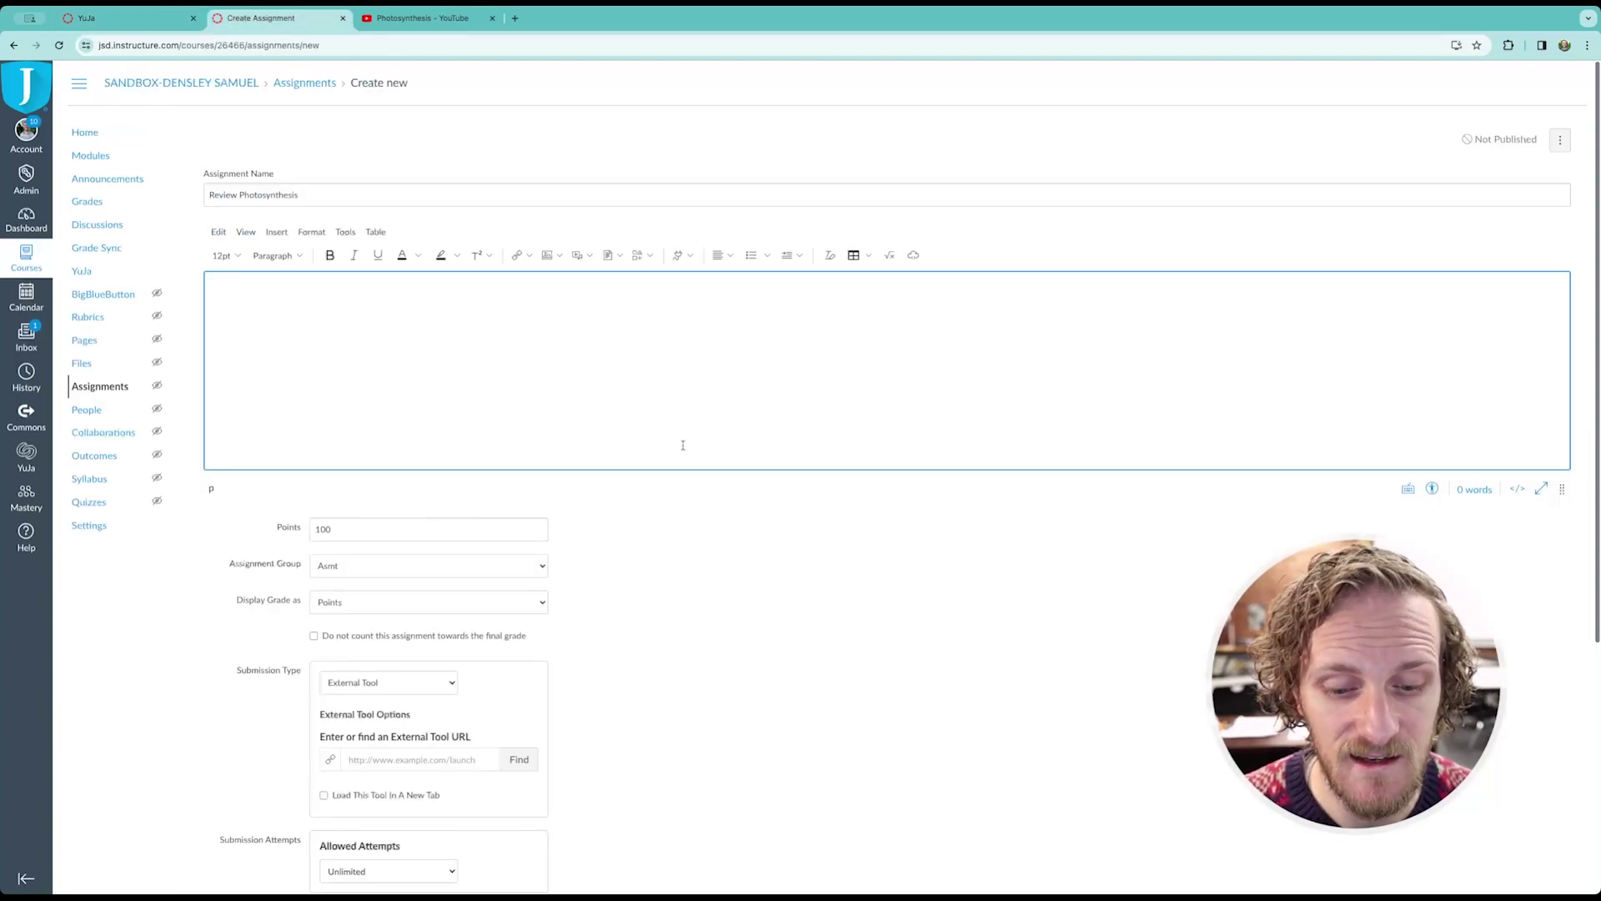
text(Watch the video to review the procs)
key(BackSpace)
key(BackSpace)
text(ess)
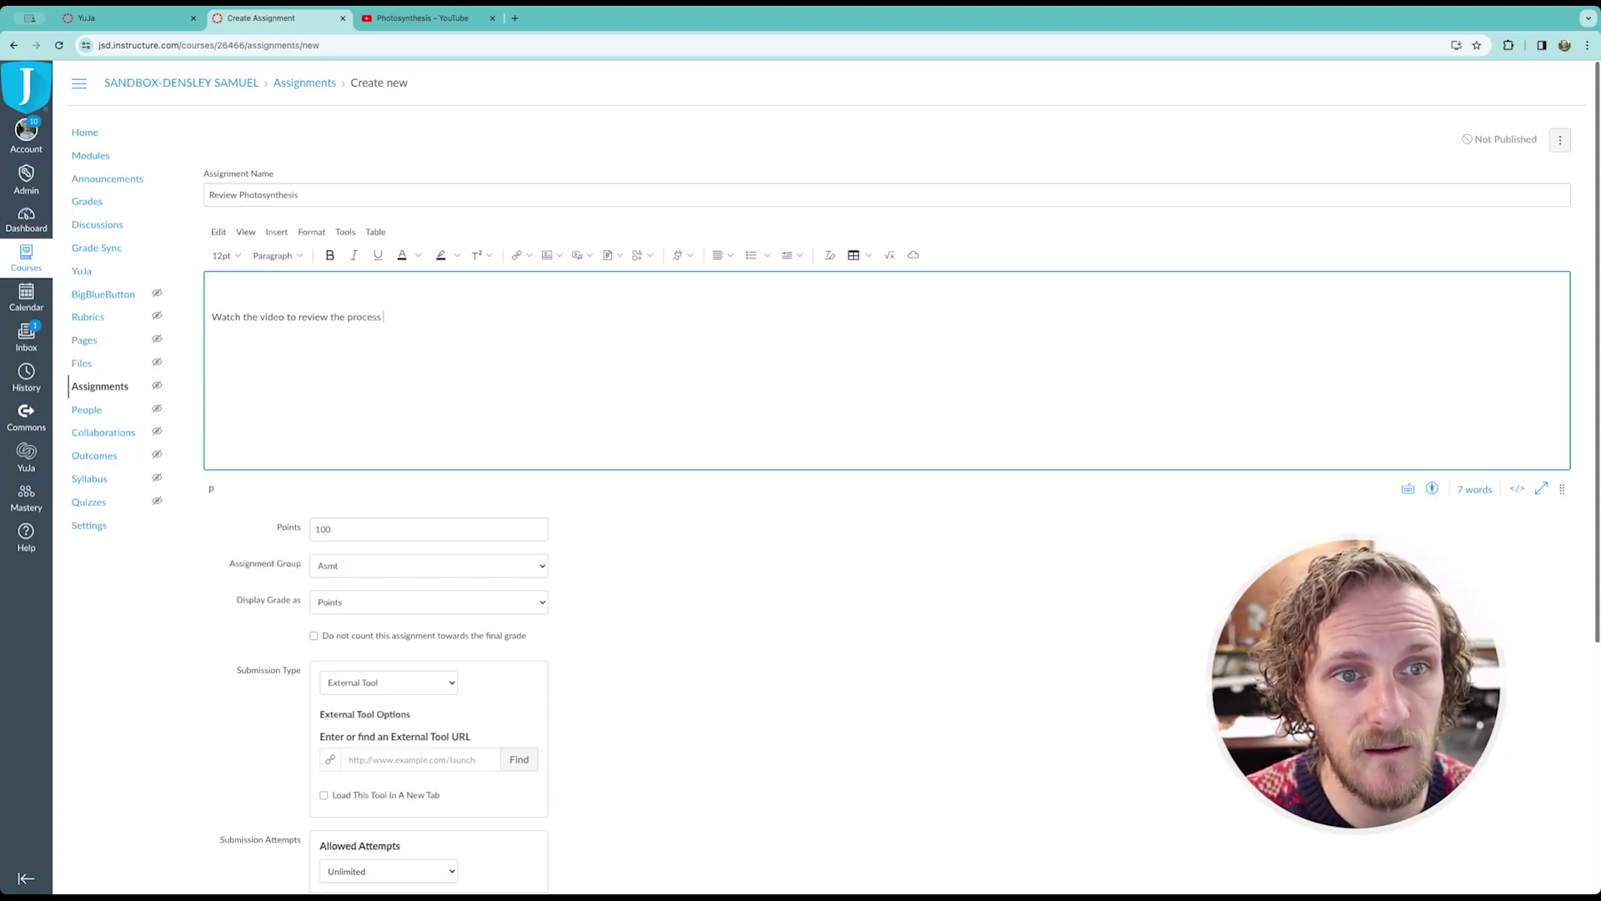
text( of photosynthe)
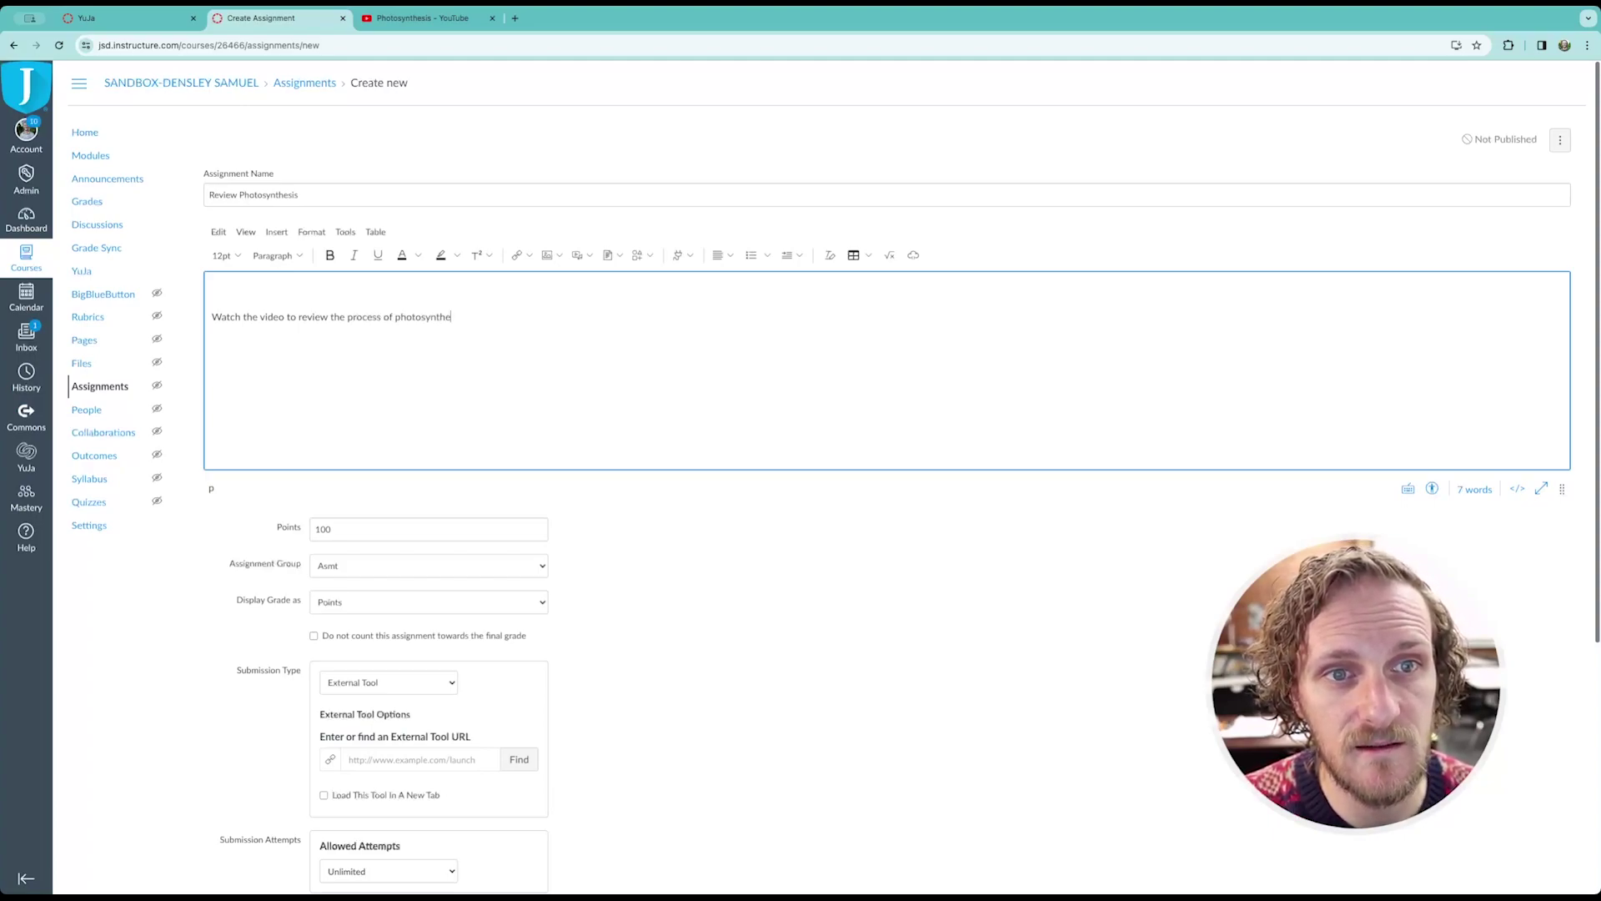
text(sis)
- Make the instruction line a bold Heading 2 and add a new line below it
key(ctrl+shift+Left)
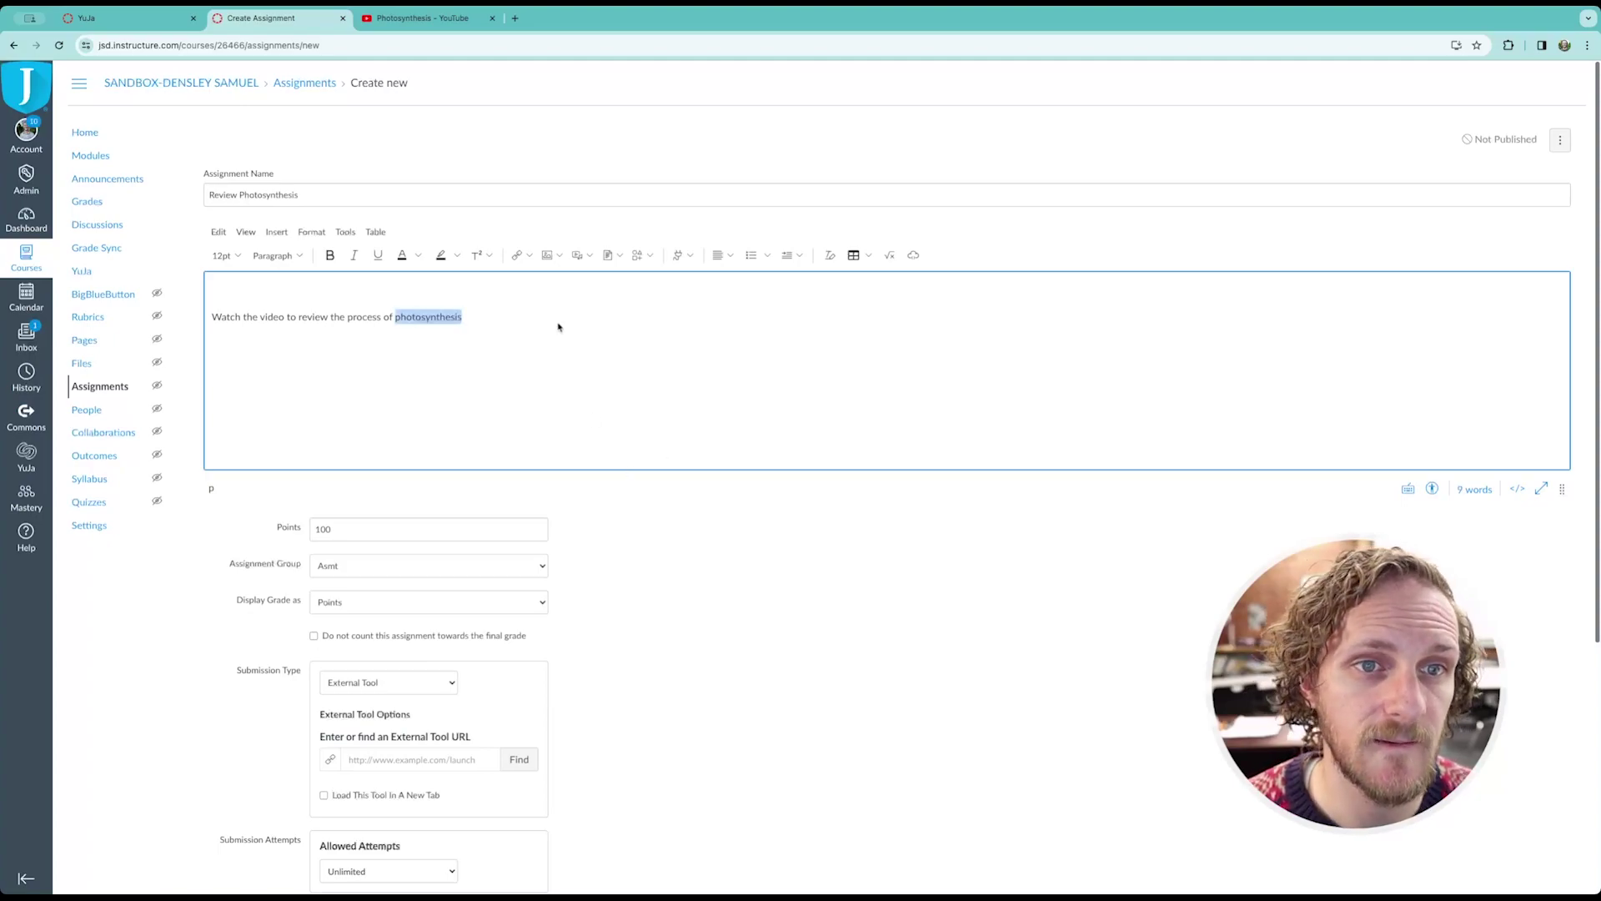
key(shift+Home)
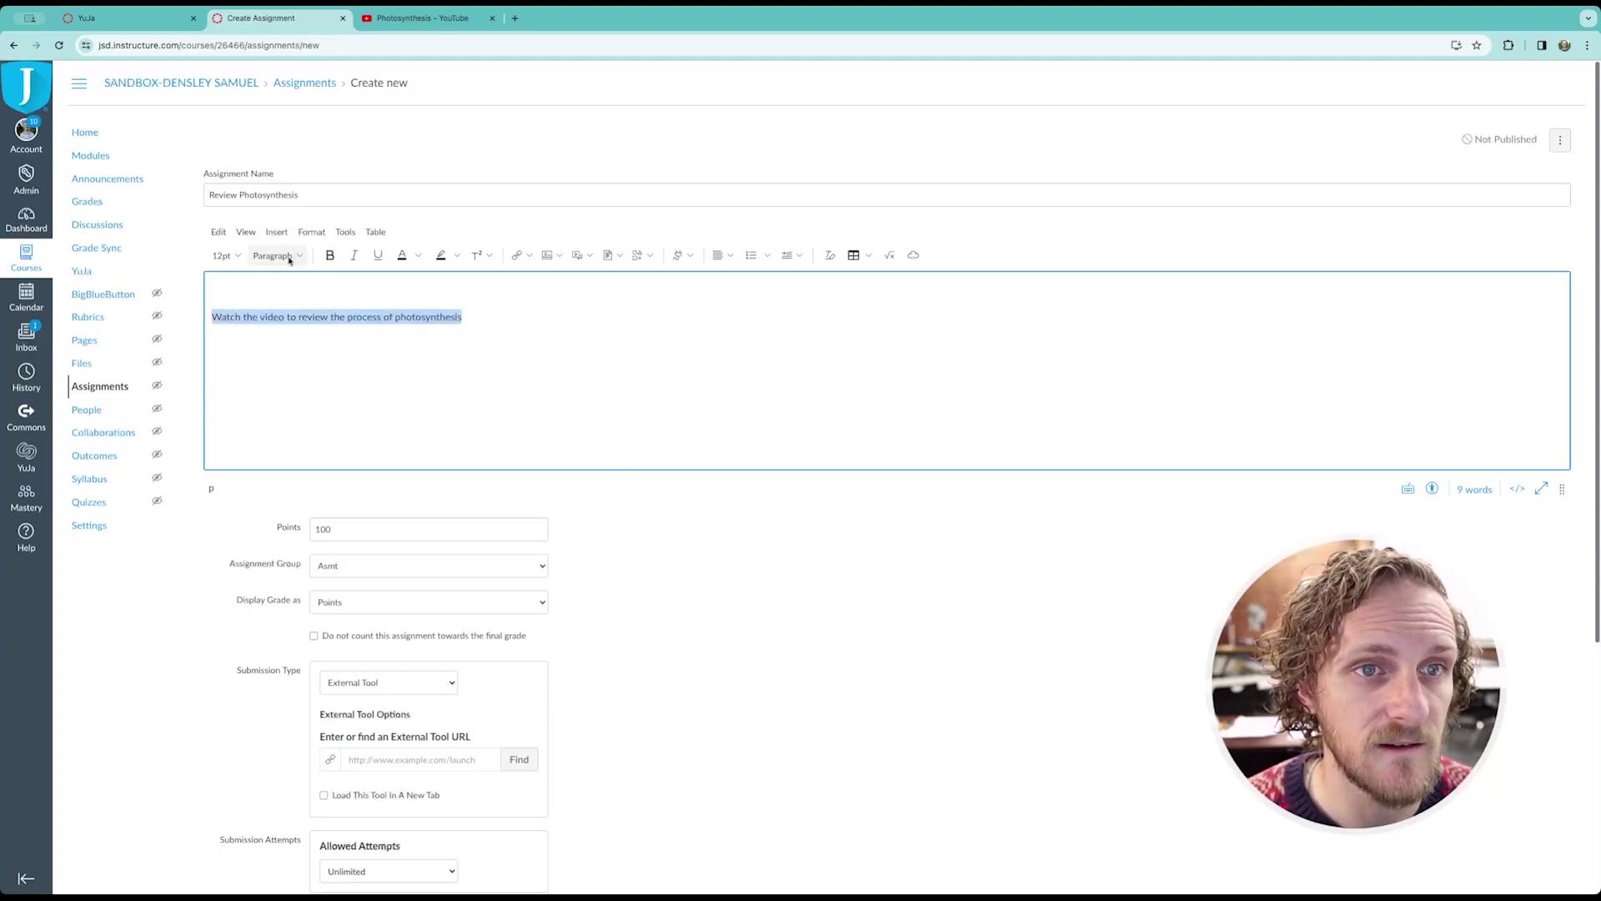
click(275, 255)
click(317, 282)
click(338, 255)
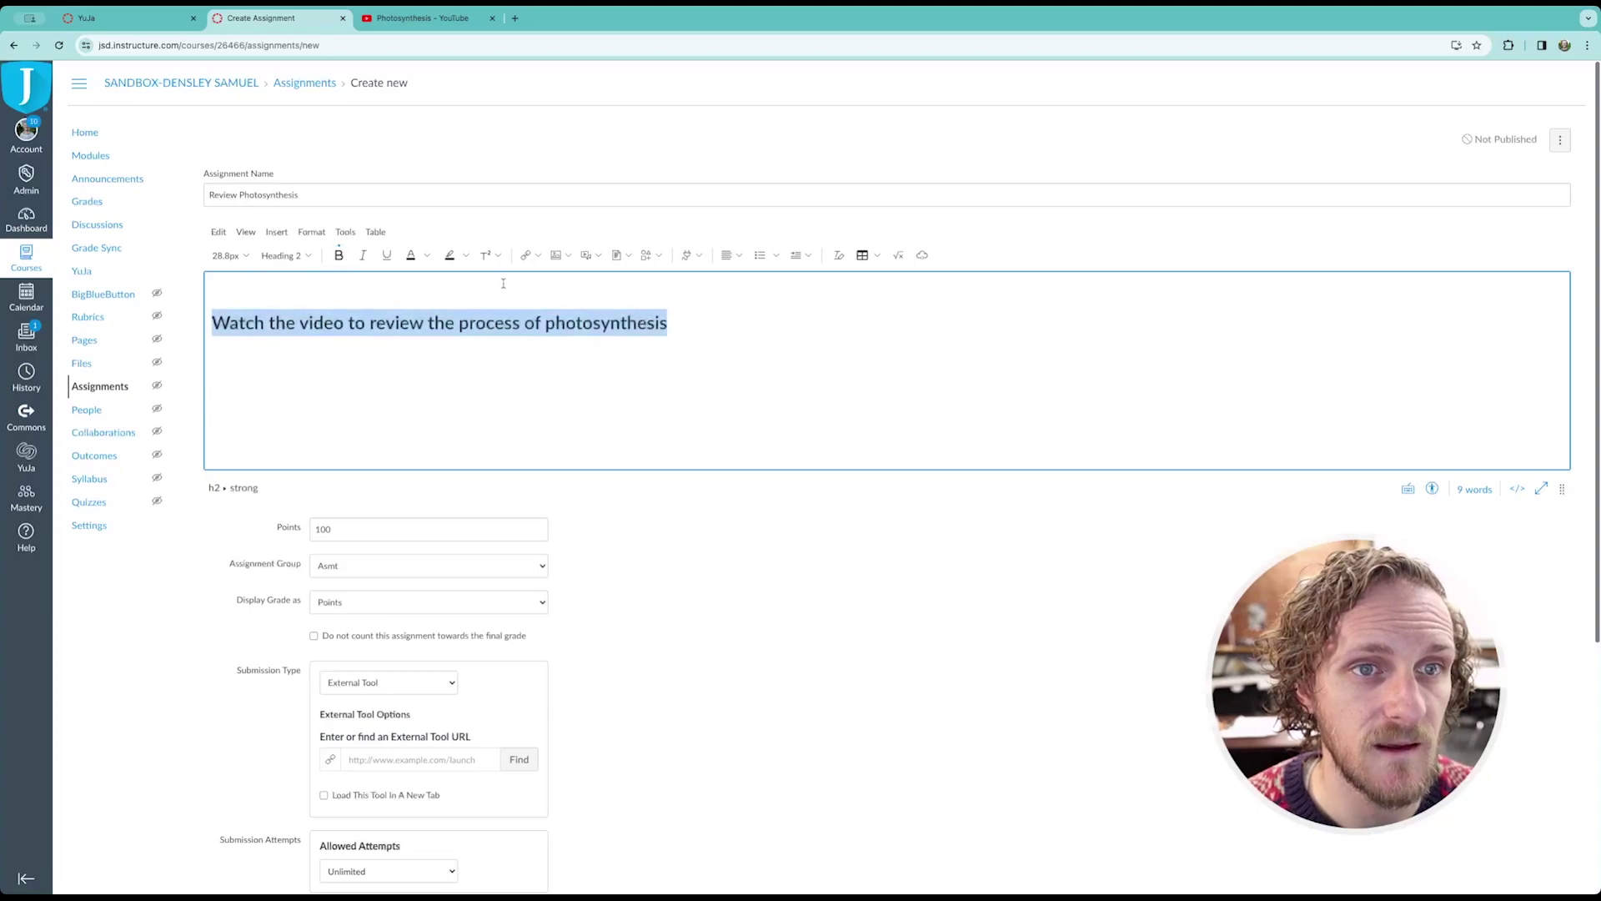
click(374, 369)
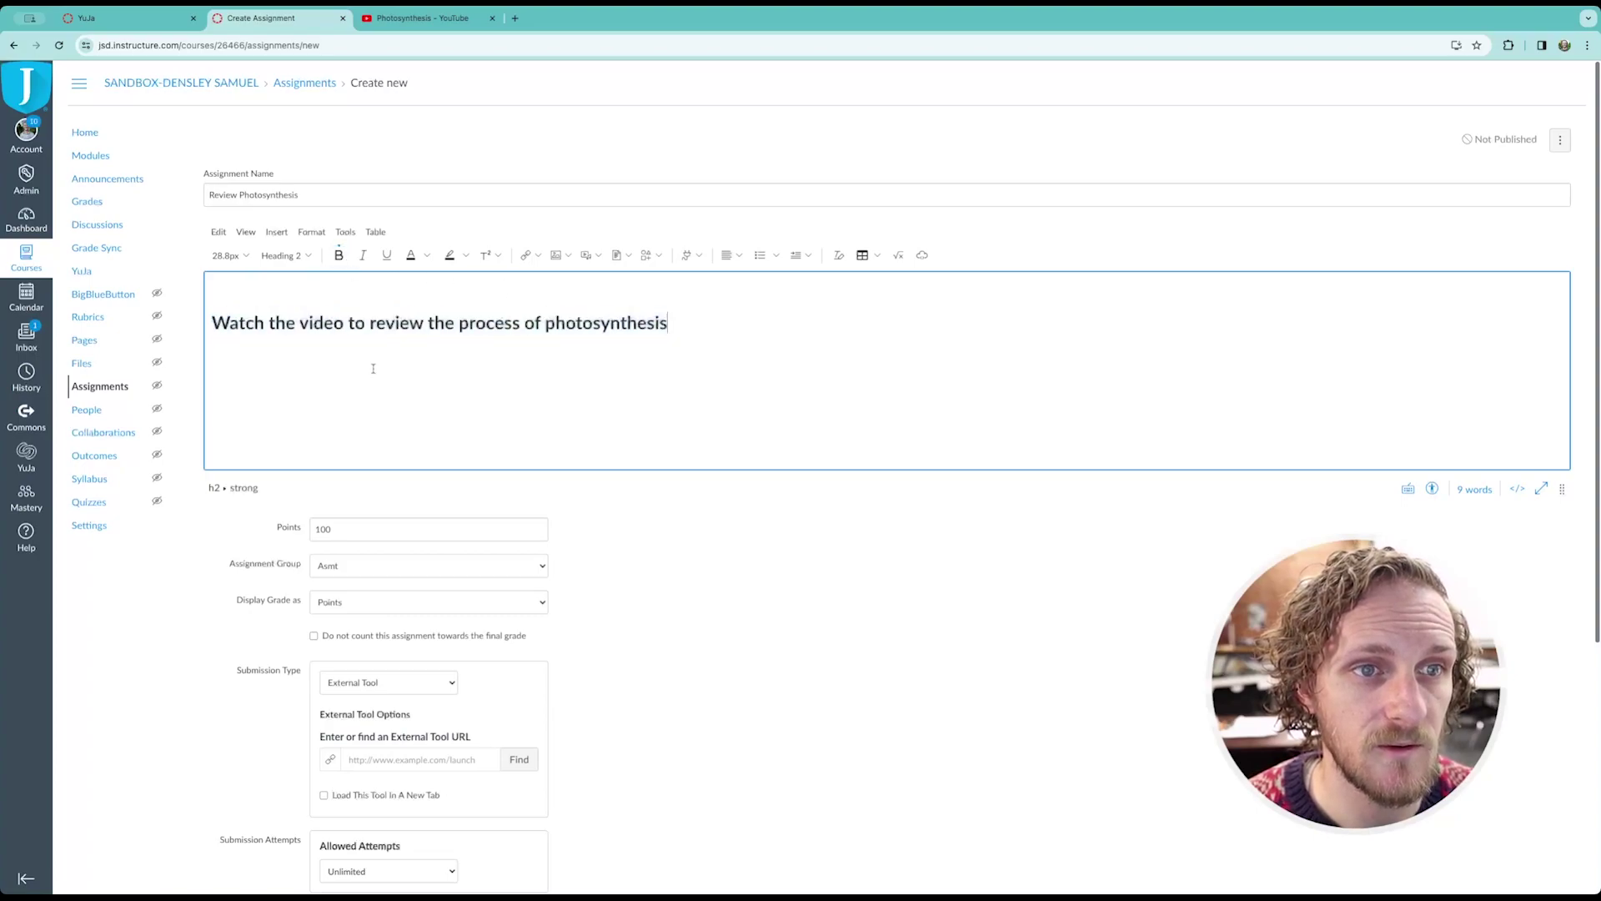
key(Return)
- Centre the heading line and return to the empty line beneath it
triple_click(701, 328)
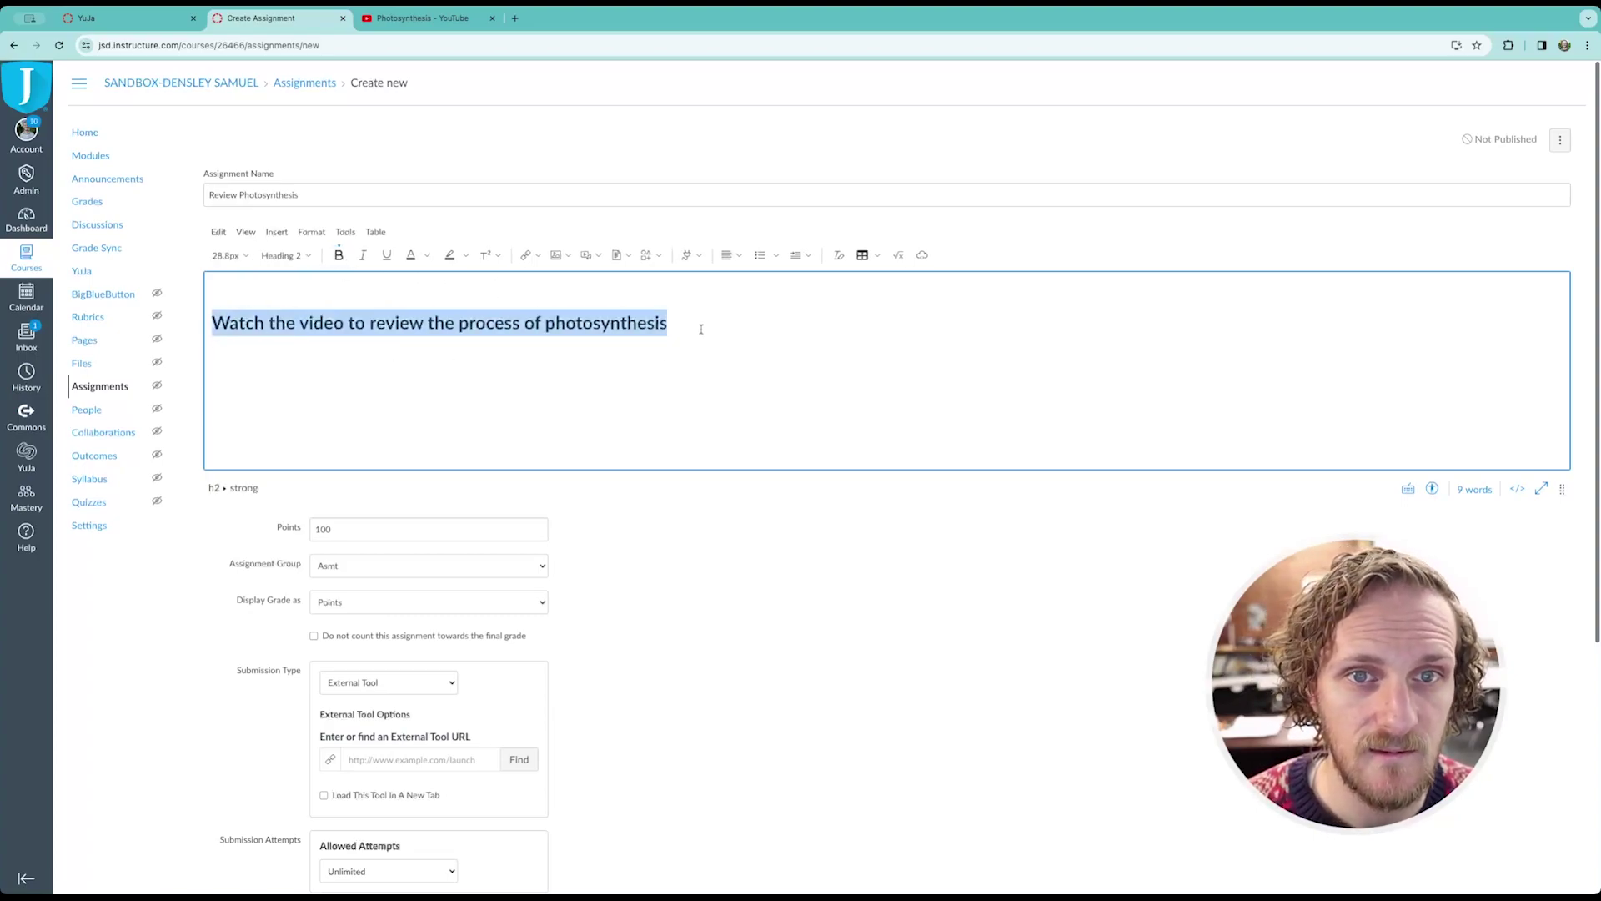
click(737, 255)
click(744, 297)
click(775, 366)
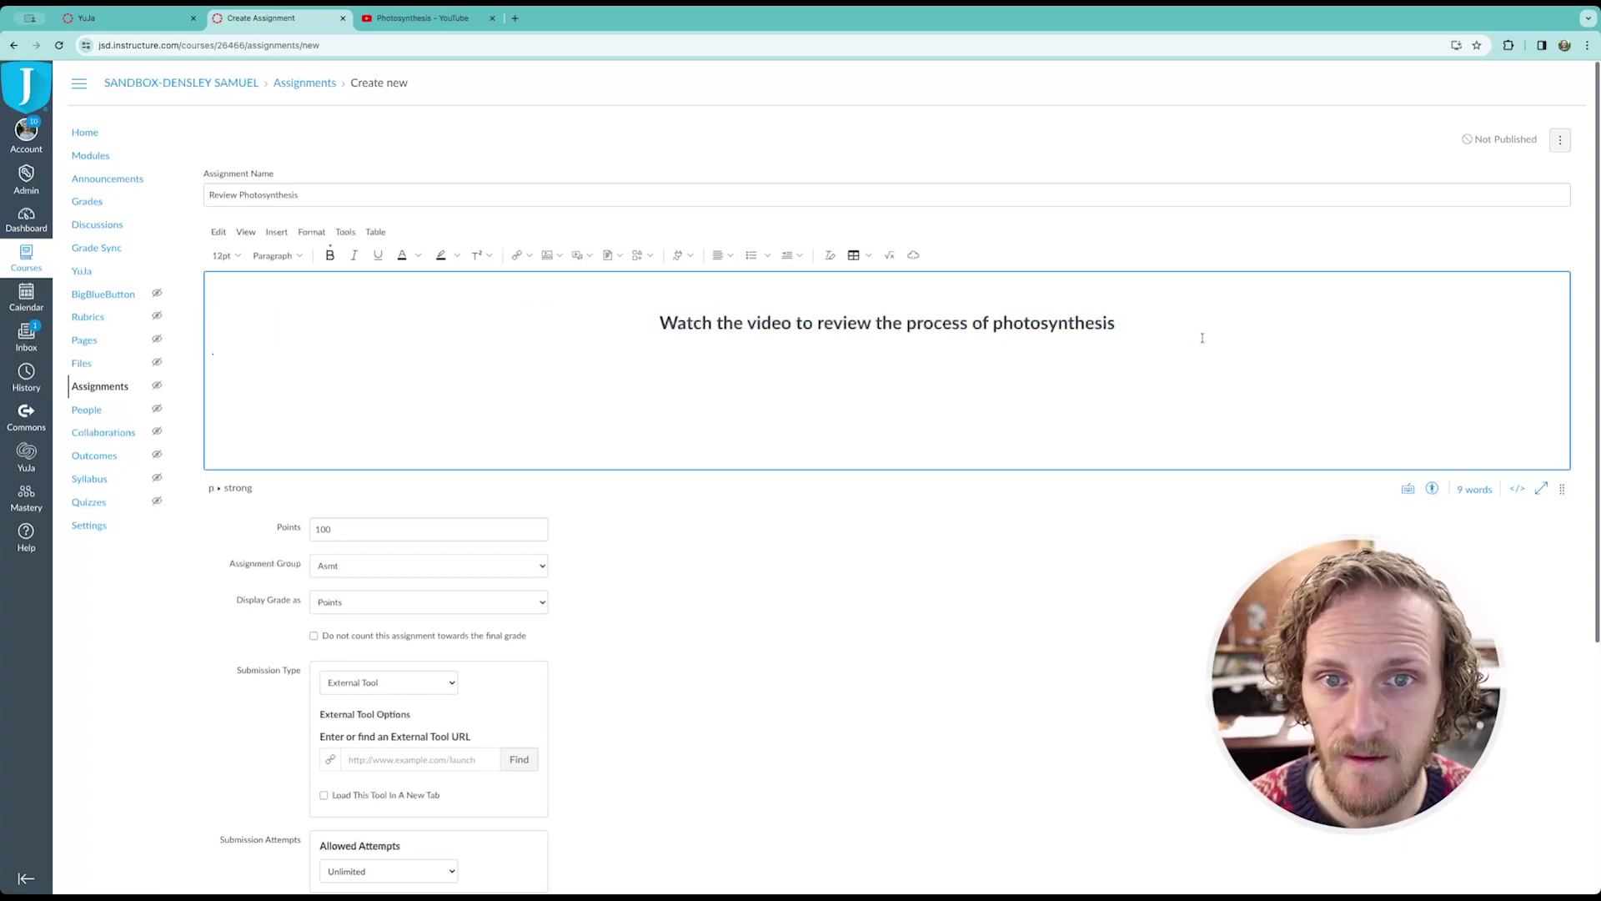
- Centre-align the empty line below the heading
scroll(1202, 339, down, 1)
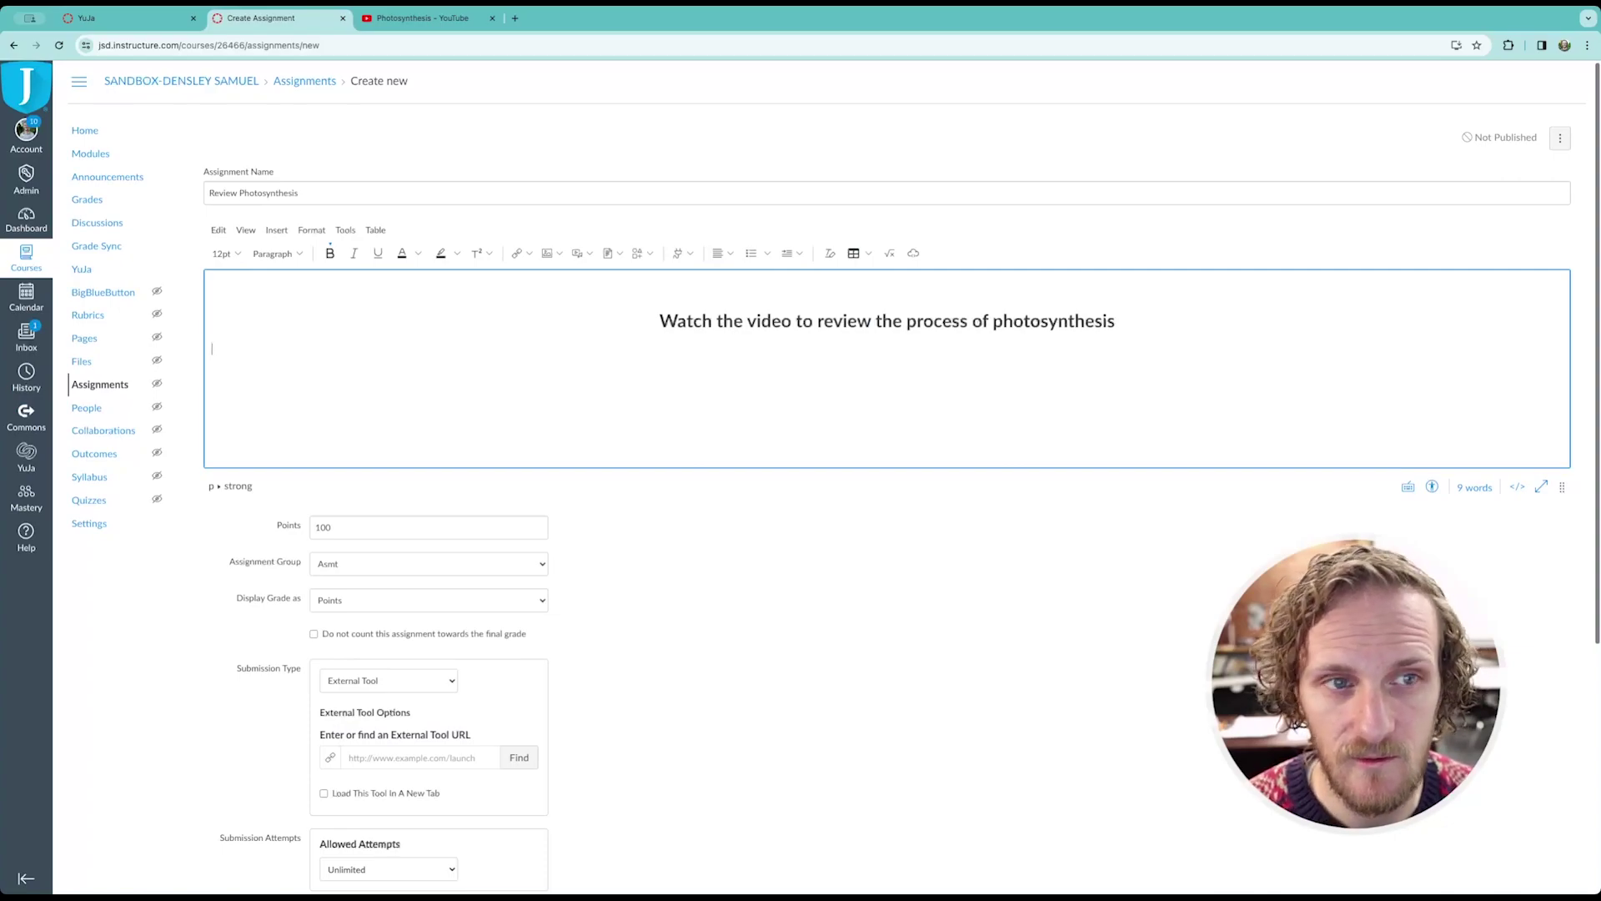
click(722, 253)
click(754, 298)
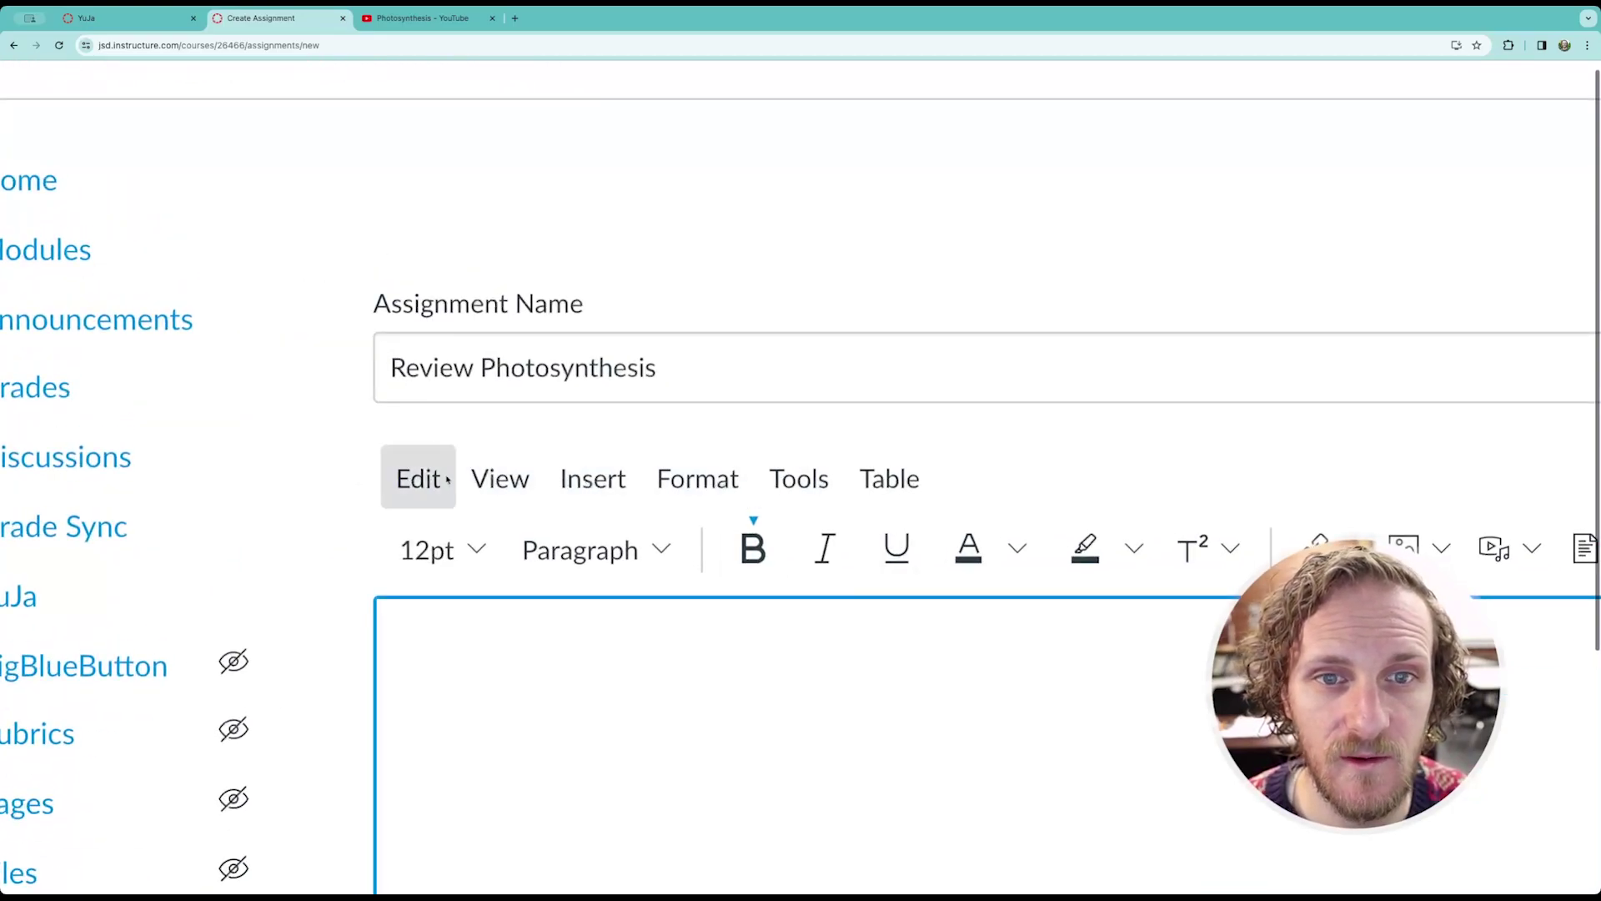
- Bring up the All Apps list via Tools > Apps > View All and scroll to YuJa Media
click(804, 482)
mouse_move(837, 617)
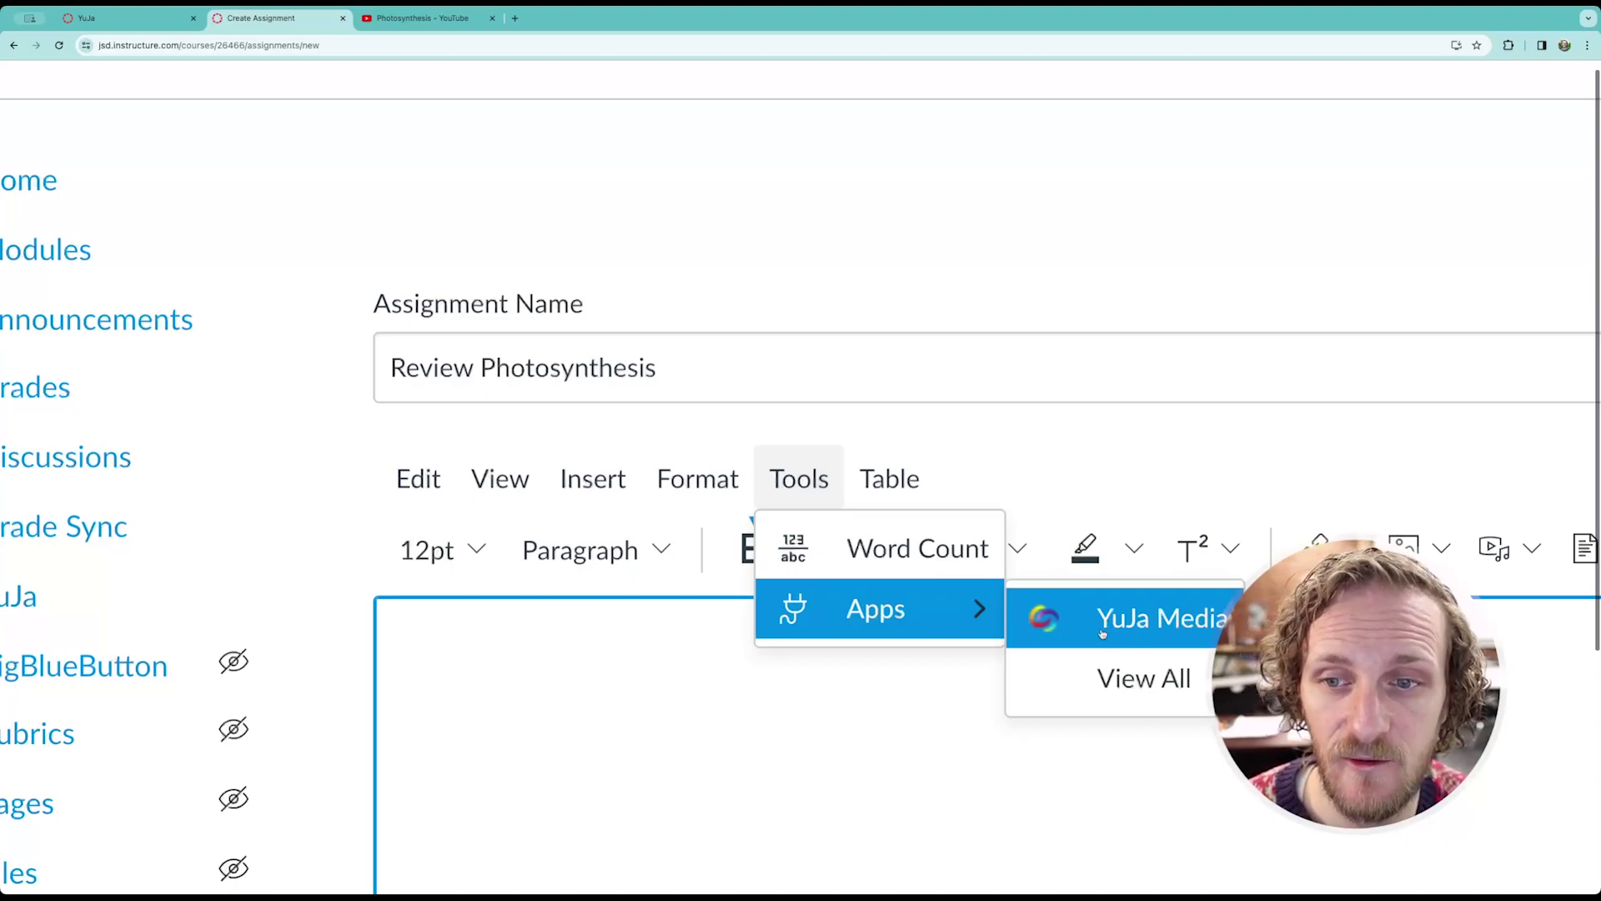
click(1129, 696)
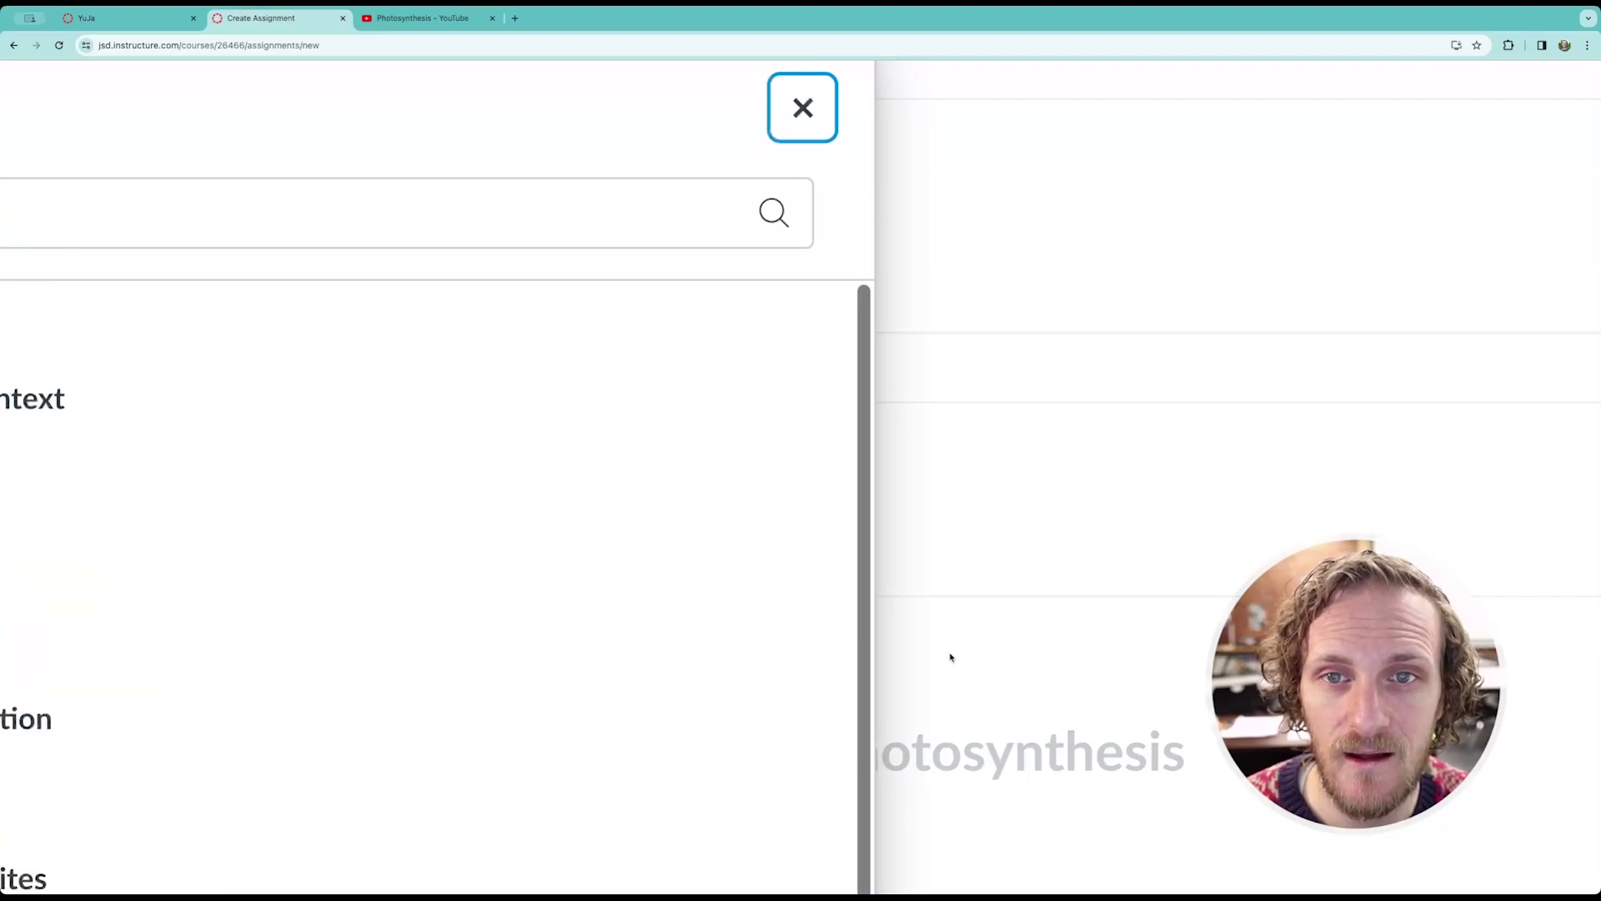
scroll(734, 428, down, 10)
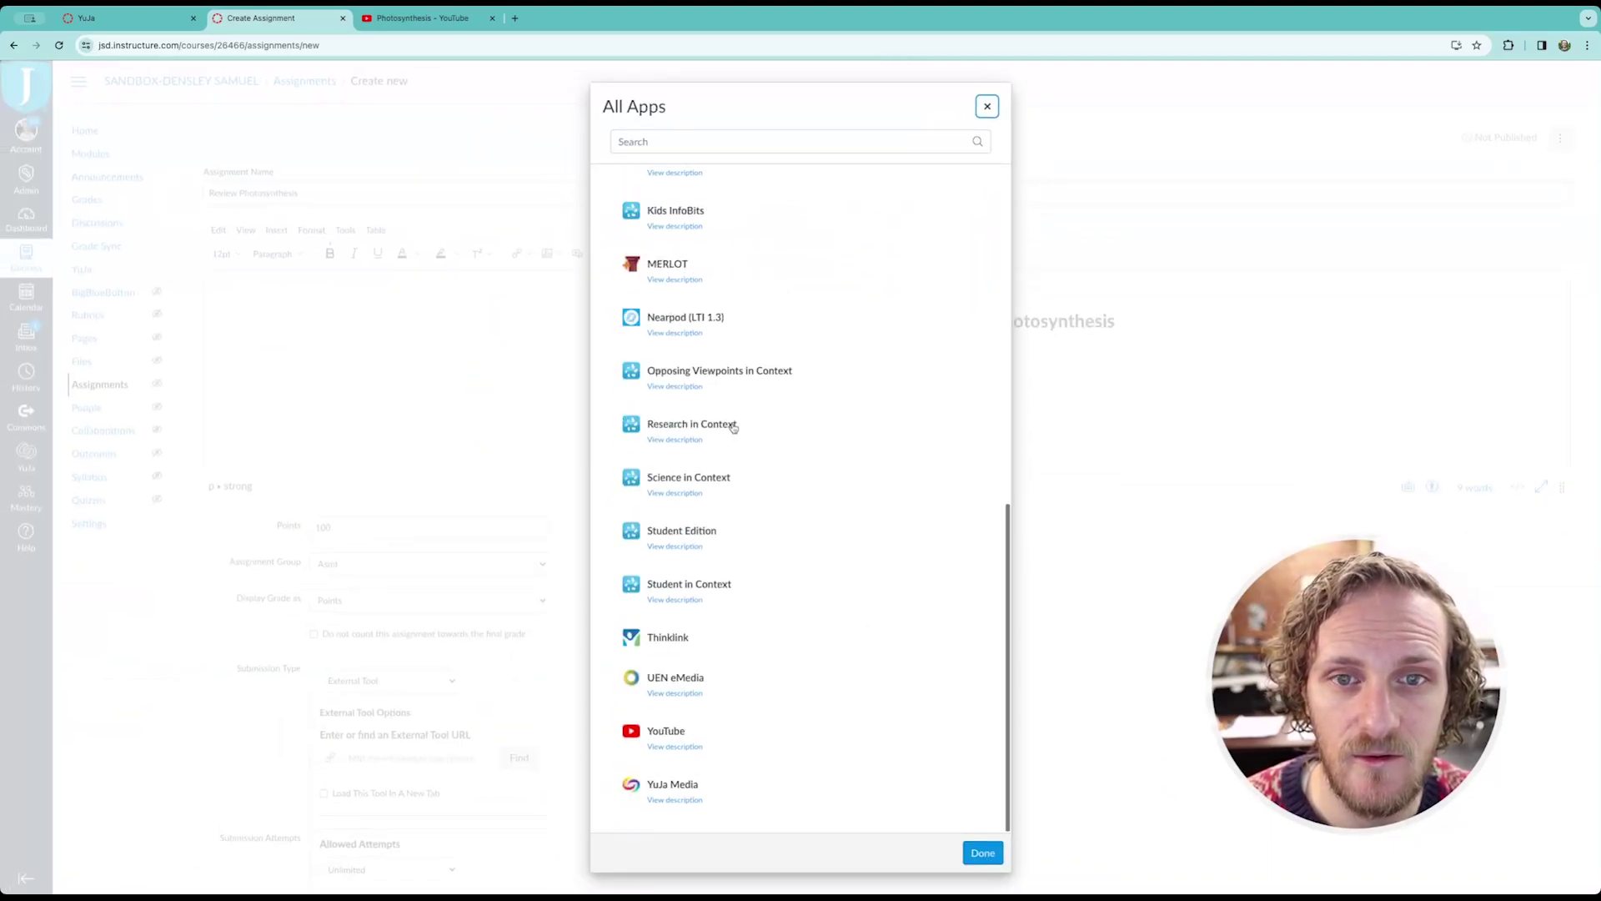
- Insert the YuJa 'Photosynthesis Overview' video into the assignment description below the heading
click(690, 788)
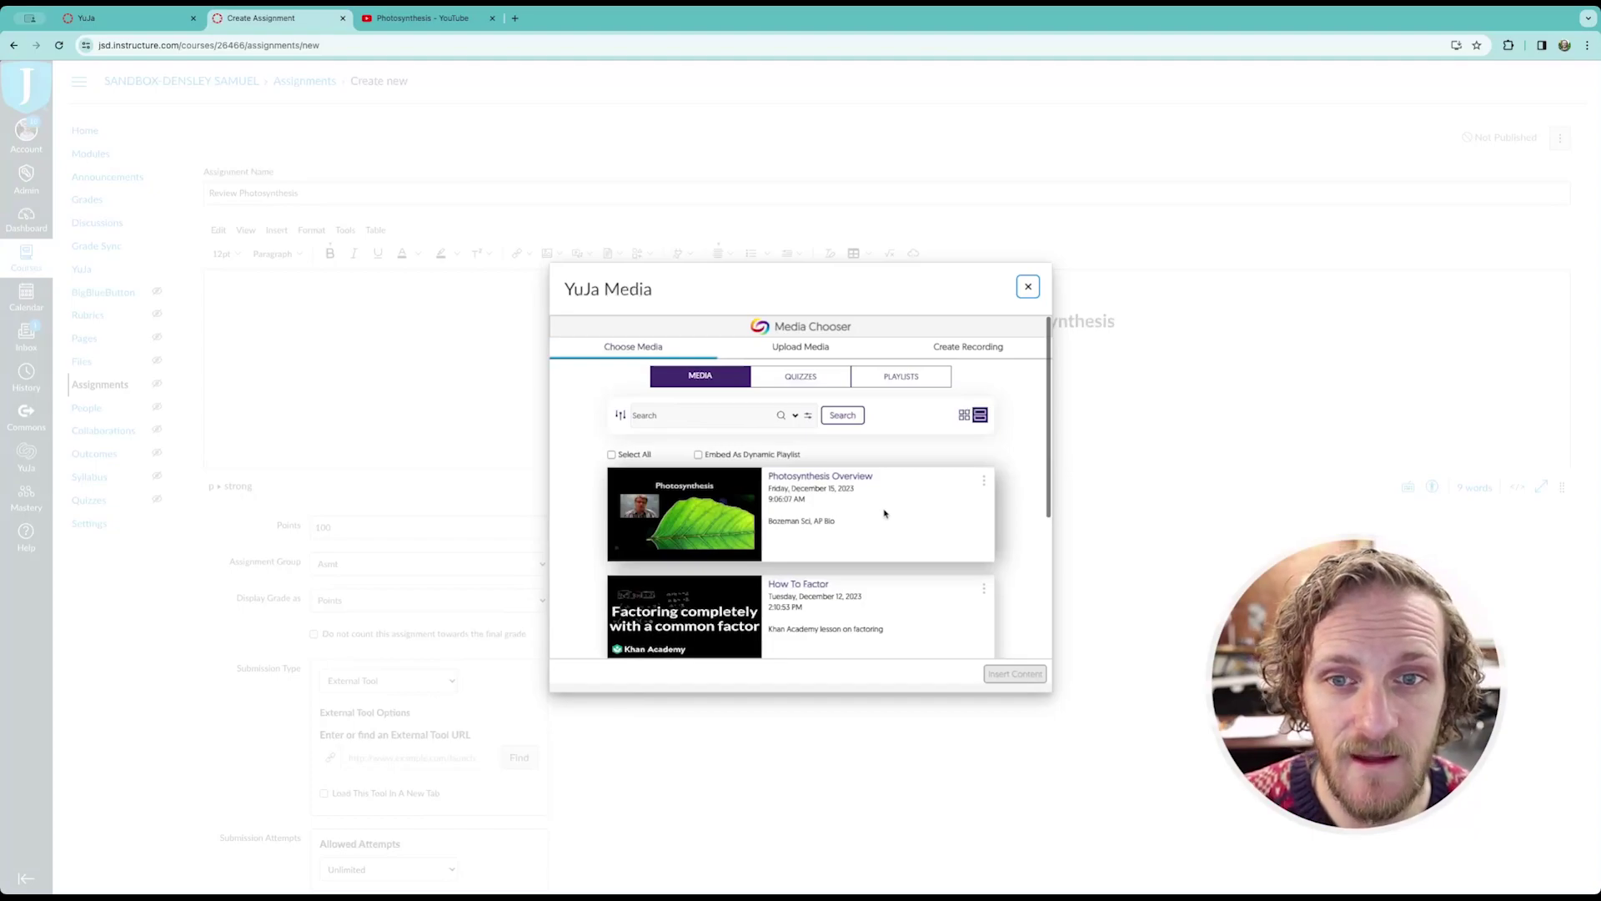
click(885, 513)
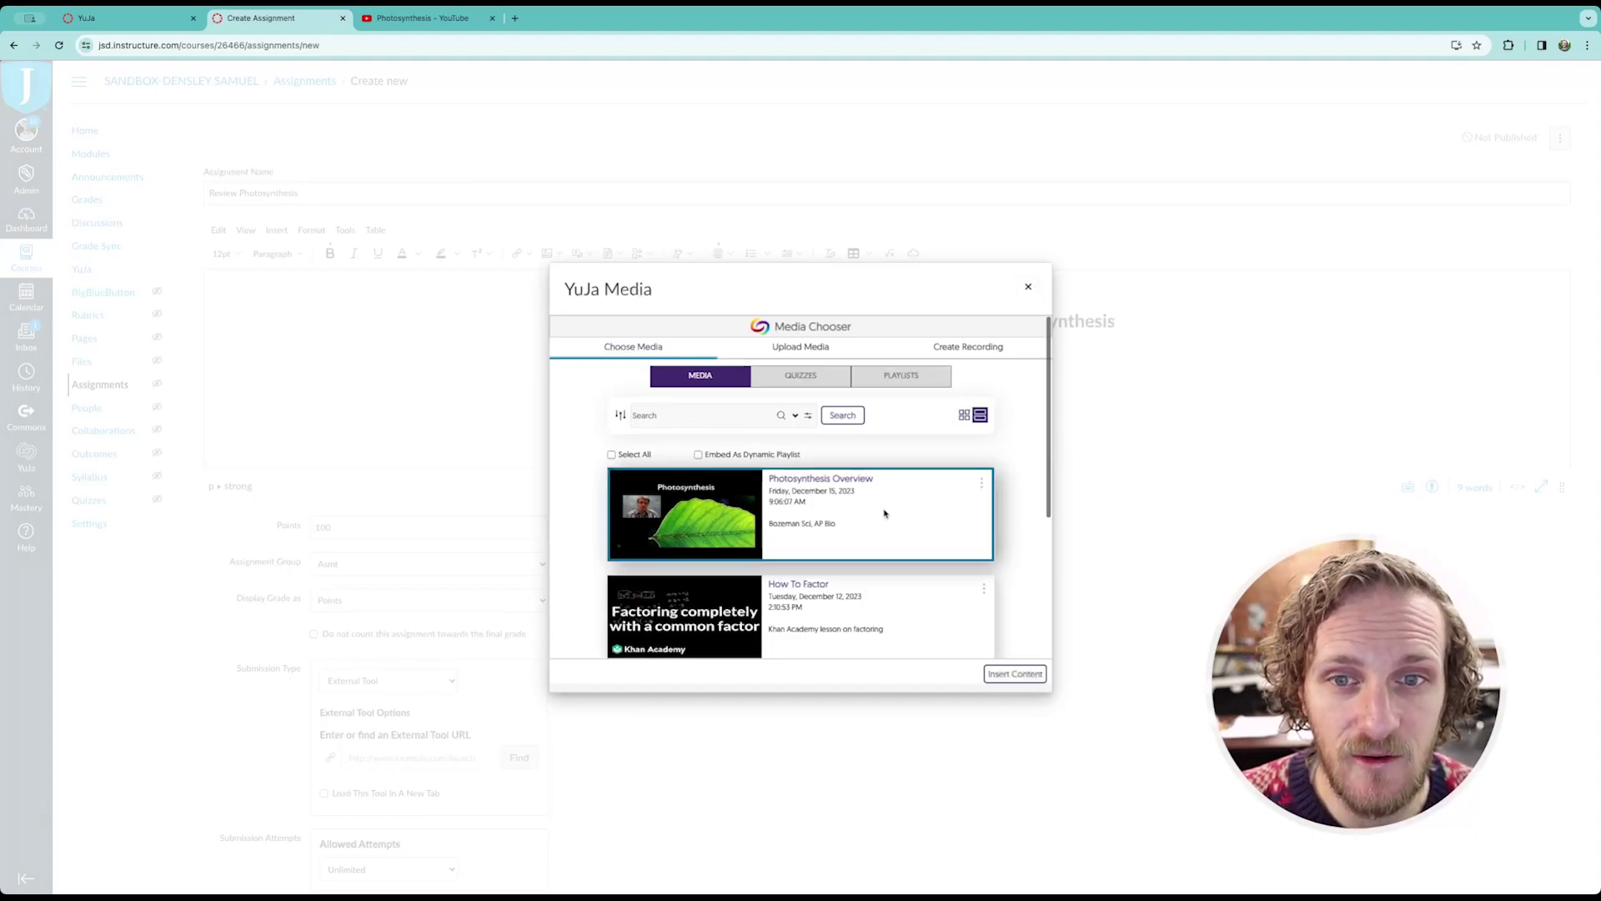
click(1011, 675)
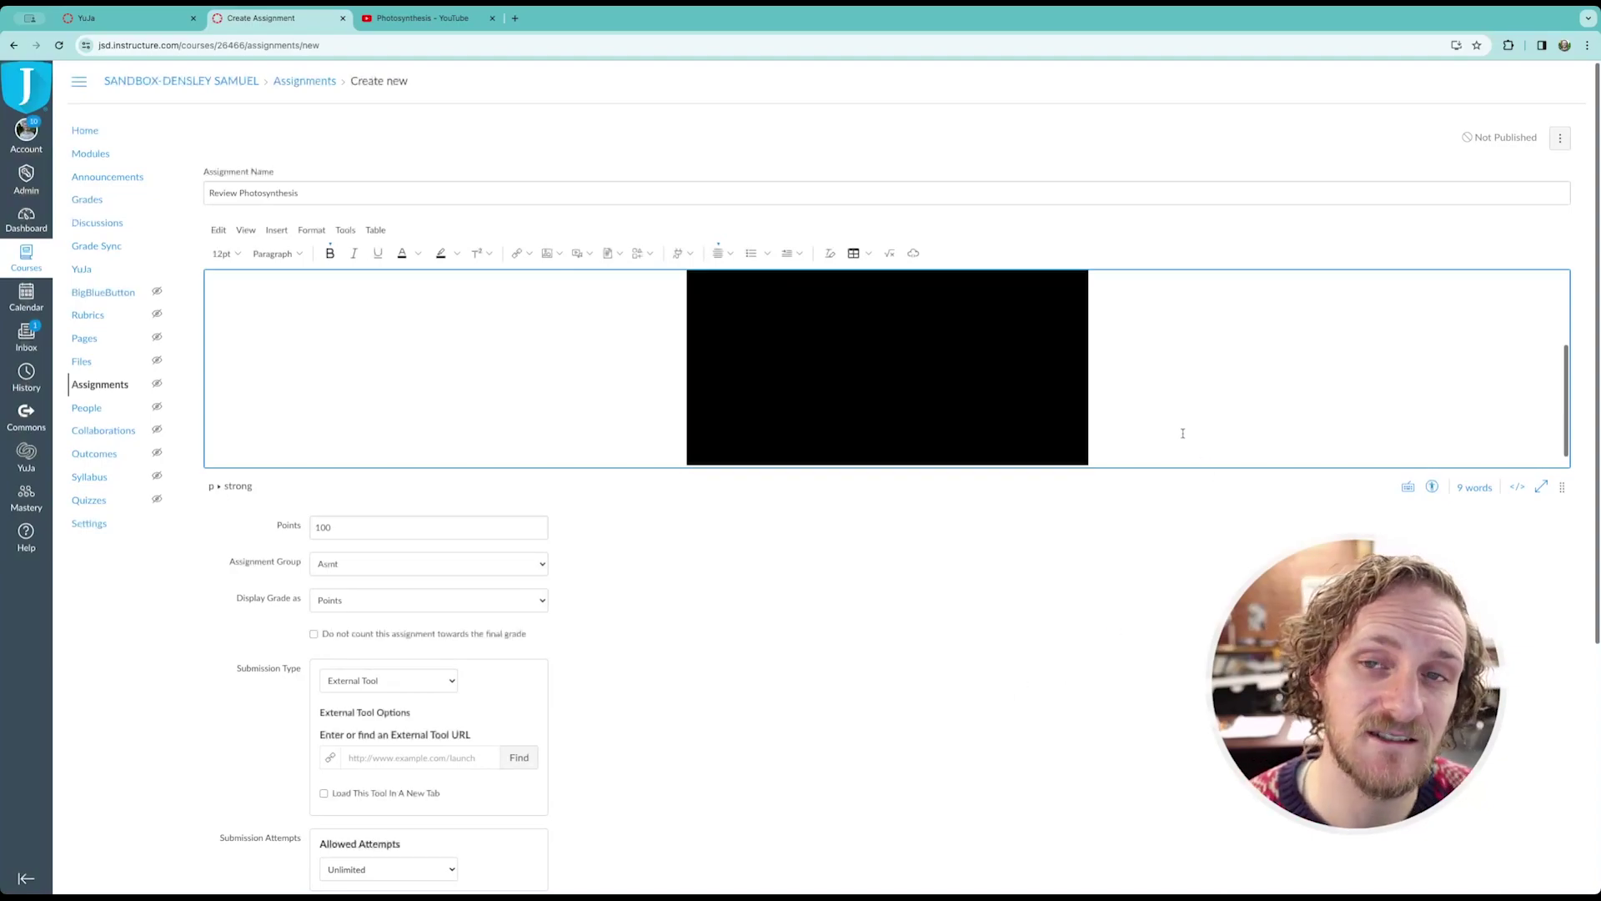
- Stretch the description editor taller so the heading and the full embedded video show
scroll(885, 381, up, 1)
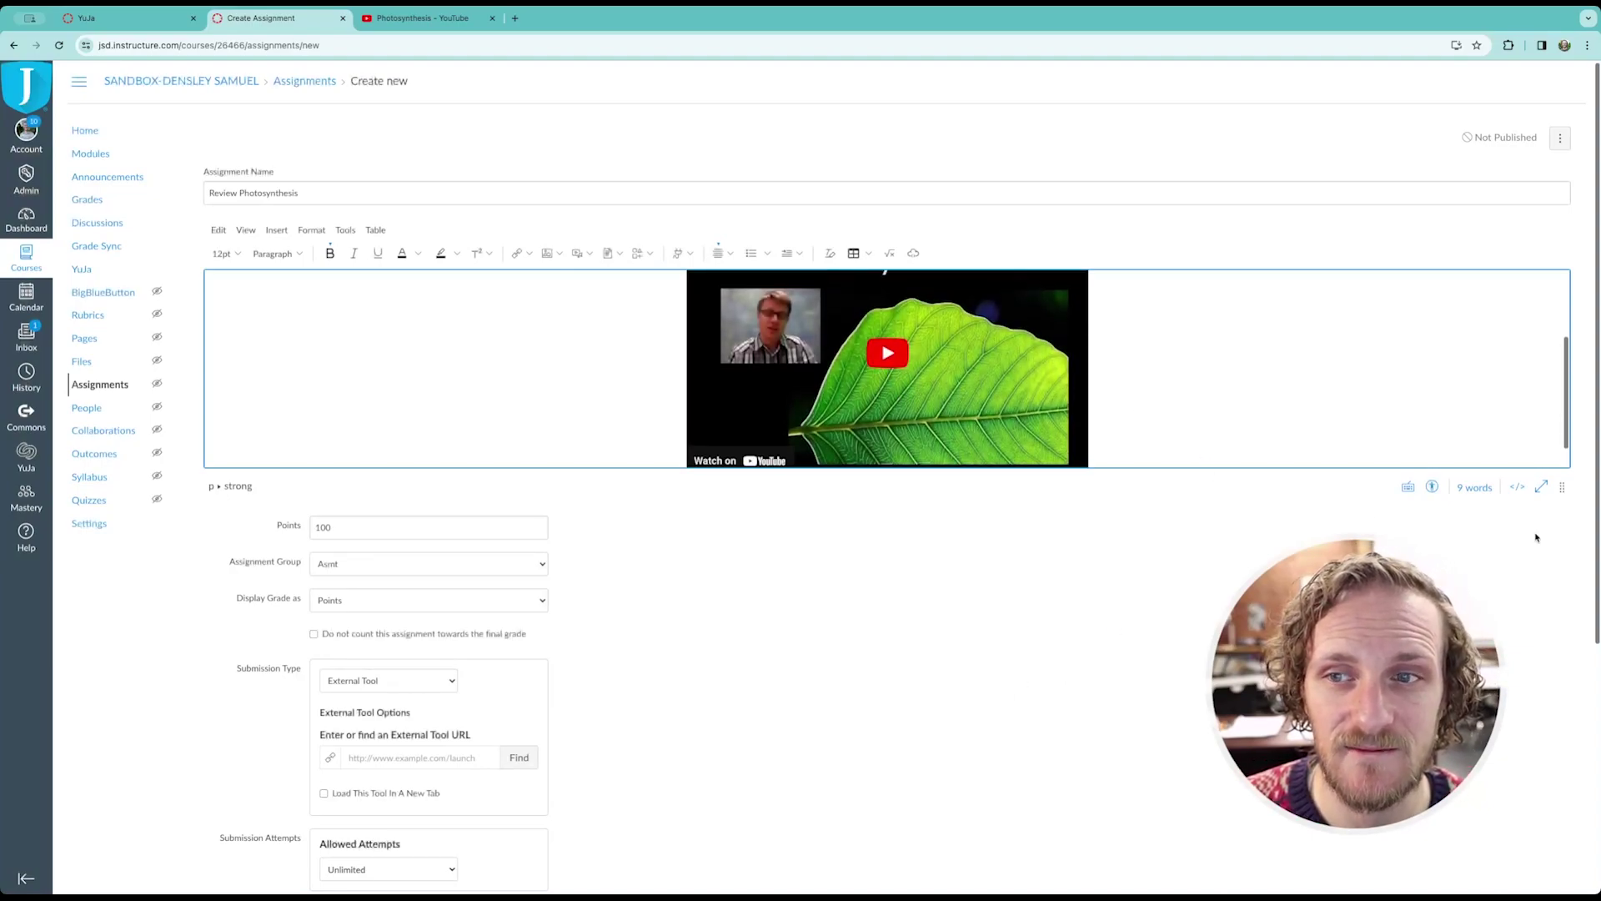
drag(1576, 485, 1575, 806)
click(916, 649)
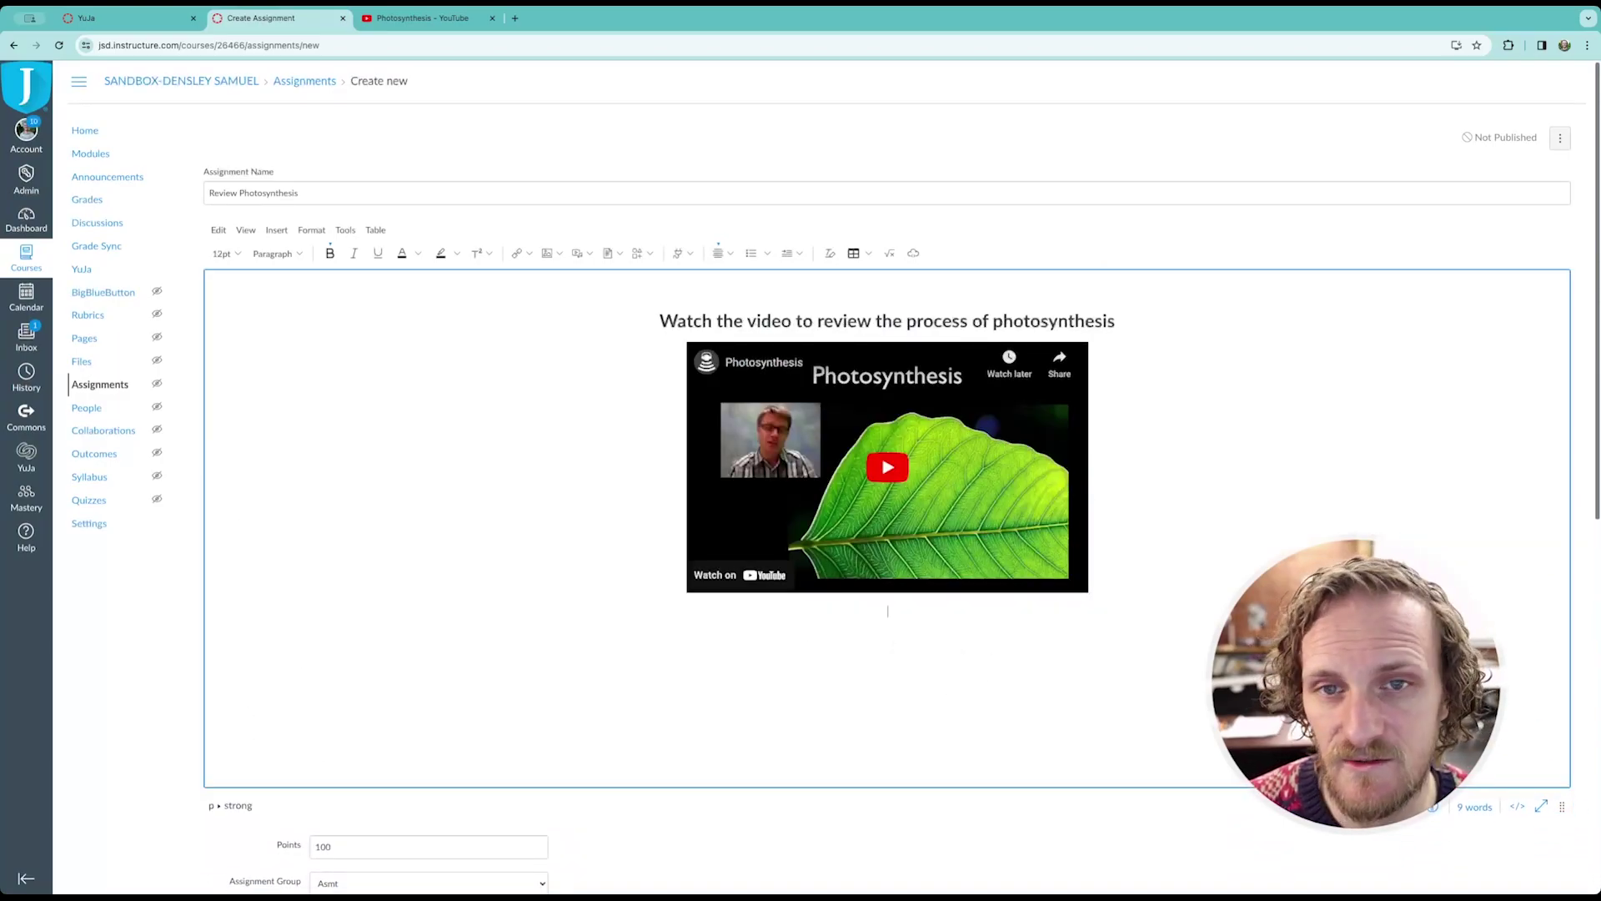
scroll(980, 525, down, 6)
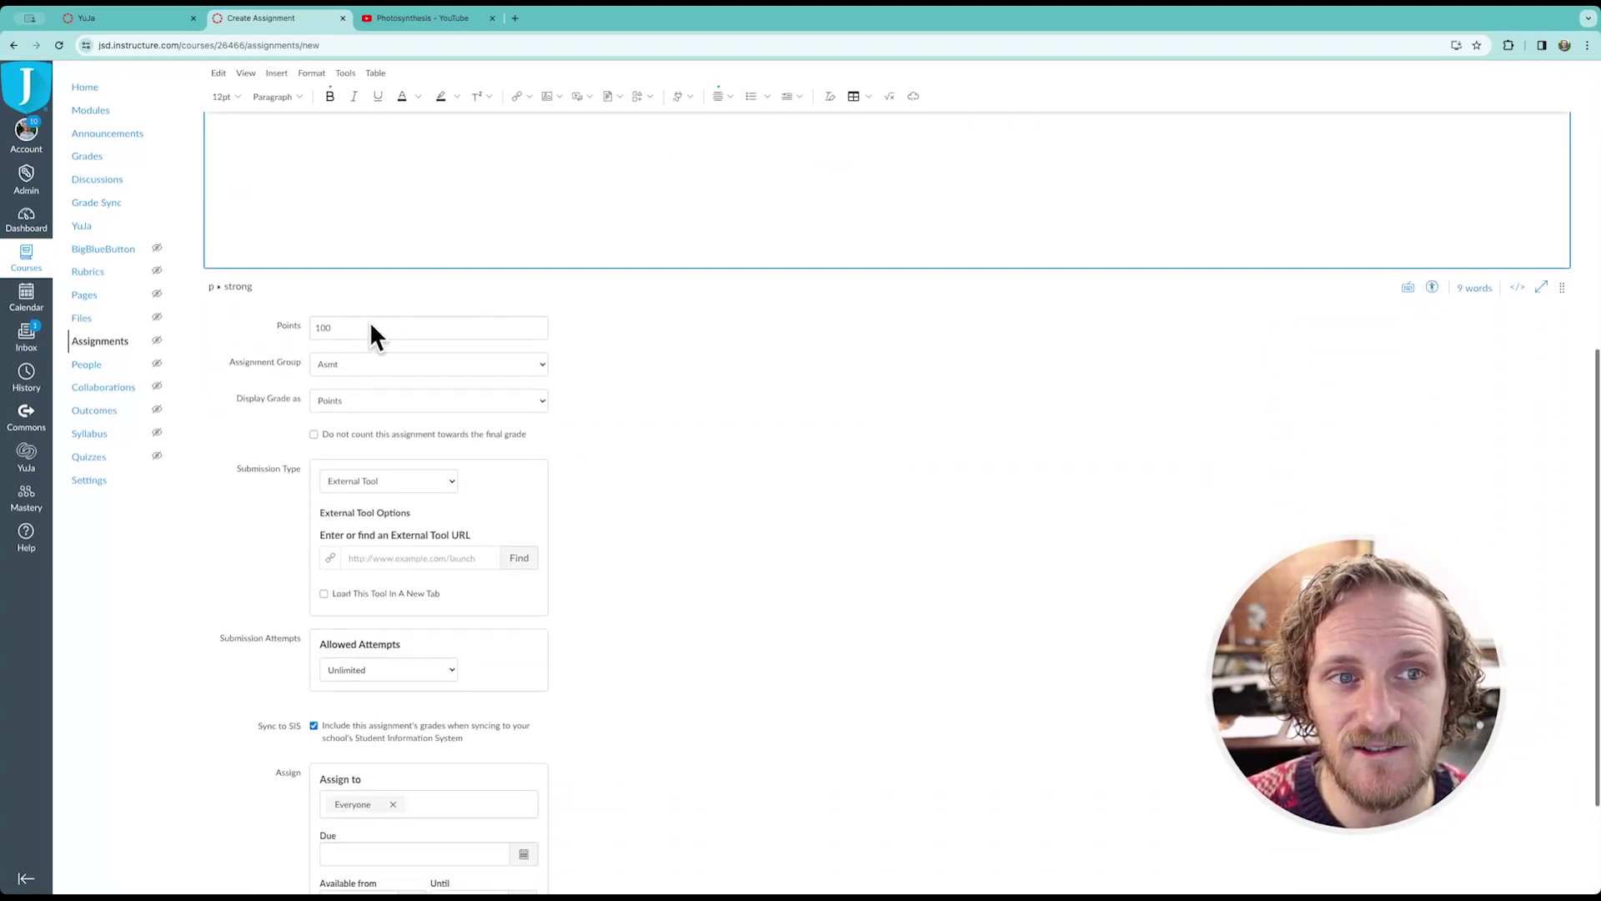
scroll(504, 629, down, 2)
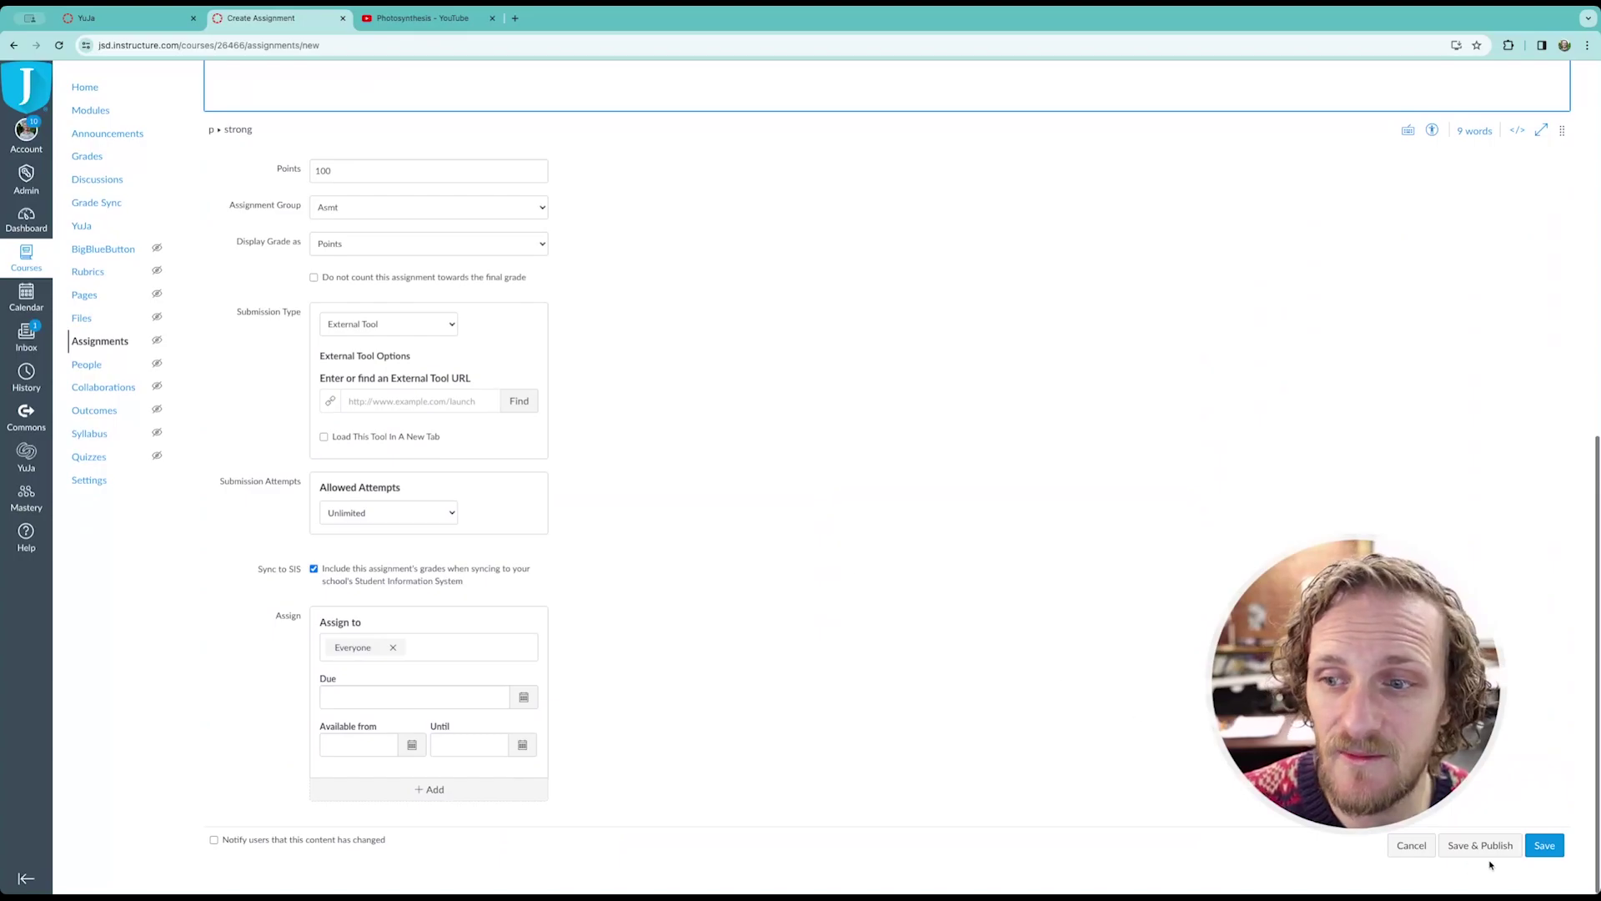